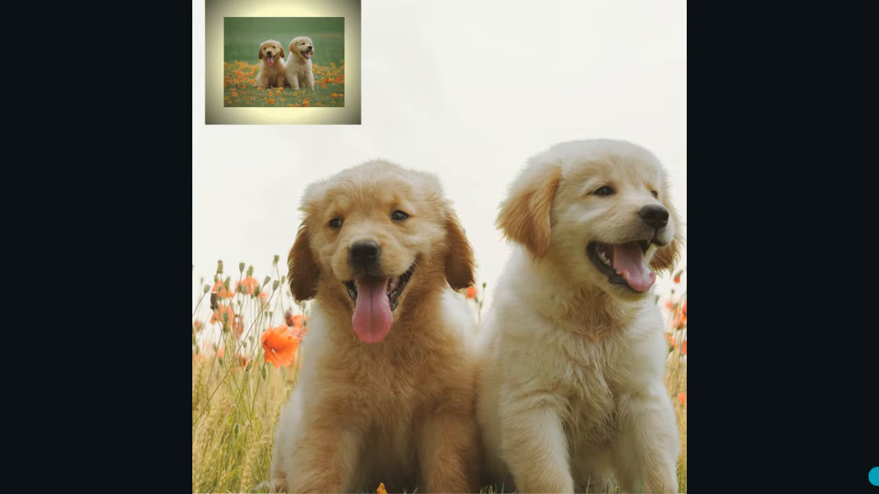
# Step: Add the recently used photo of the woman leaning out of a car window to the blank page 5
pyautogui.click(855, 473)
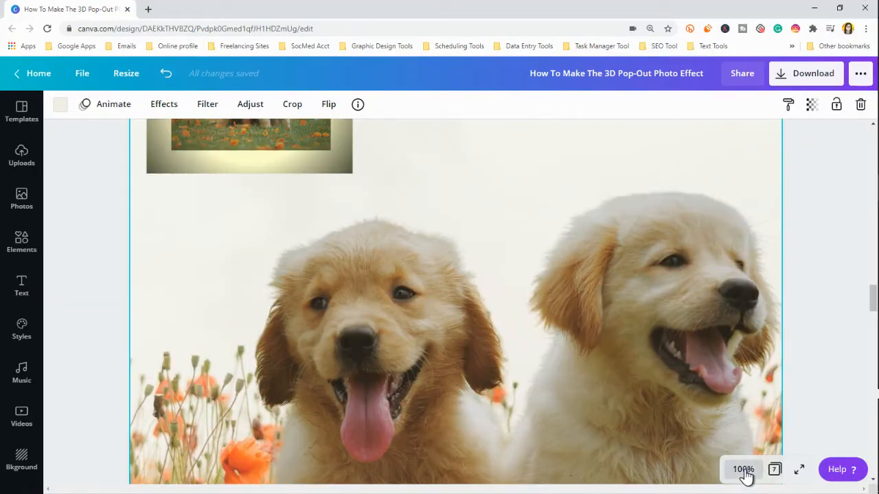
pyautogui.click(745, 474)
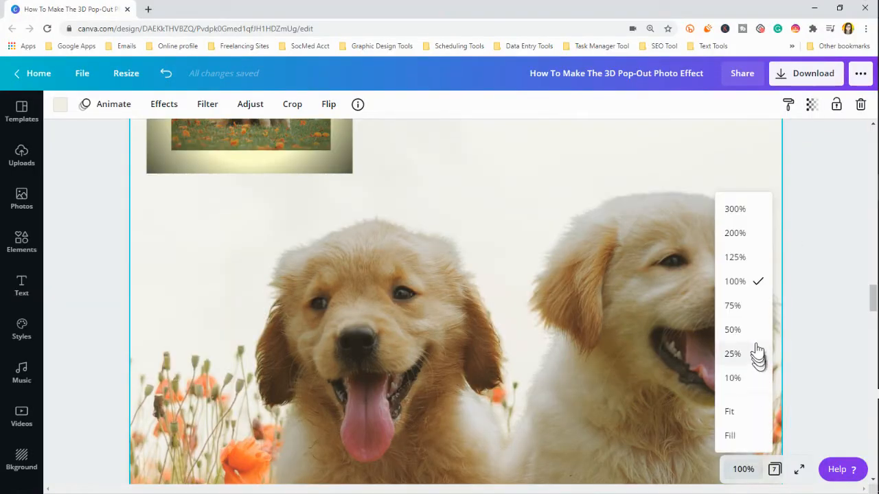
pyautogui.click(747, 310)
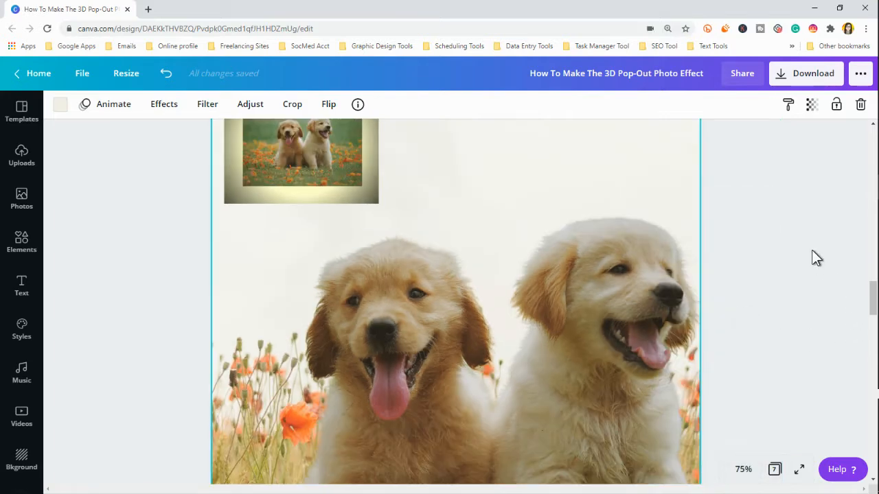
pyautogui.scroll(-4, 811, 251)
pyautogui.scroll(-3, 811, 251)
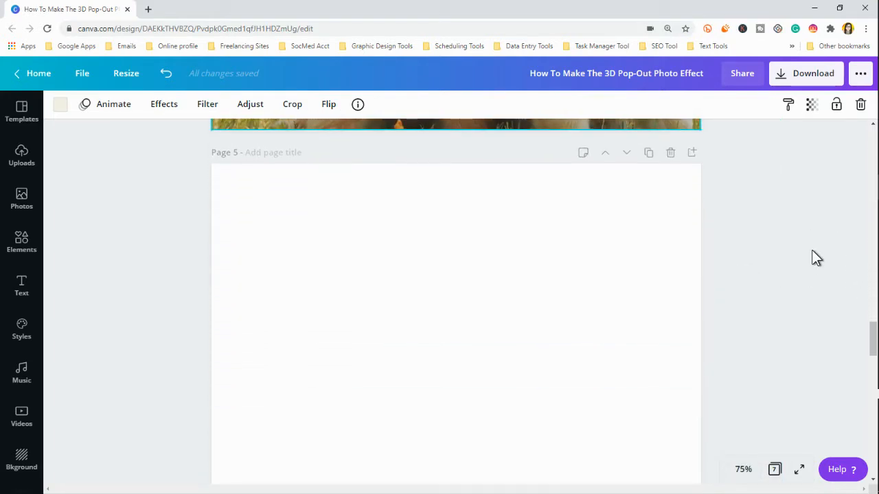
pyautogui.click(460, 302)
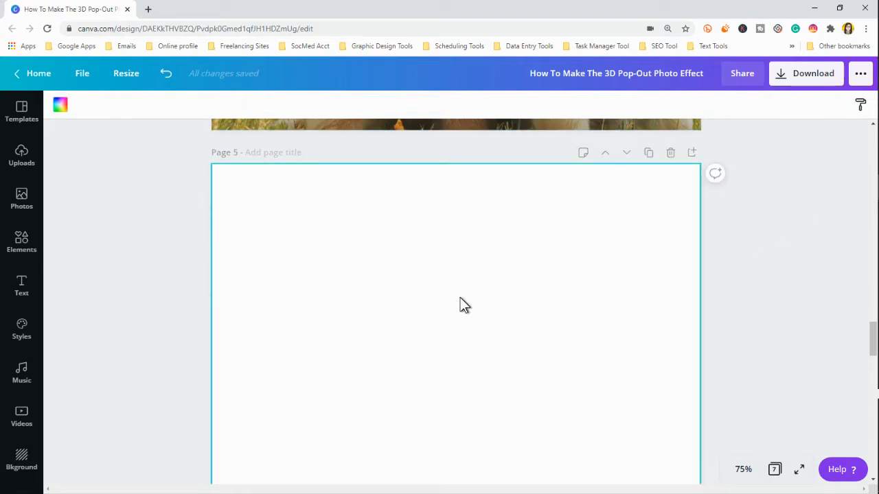
pyautogui.scroll(-1, 460, 300)
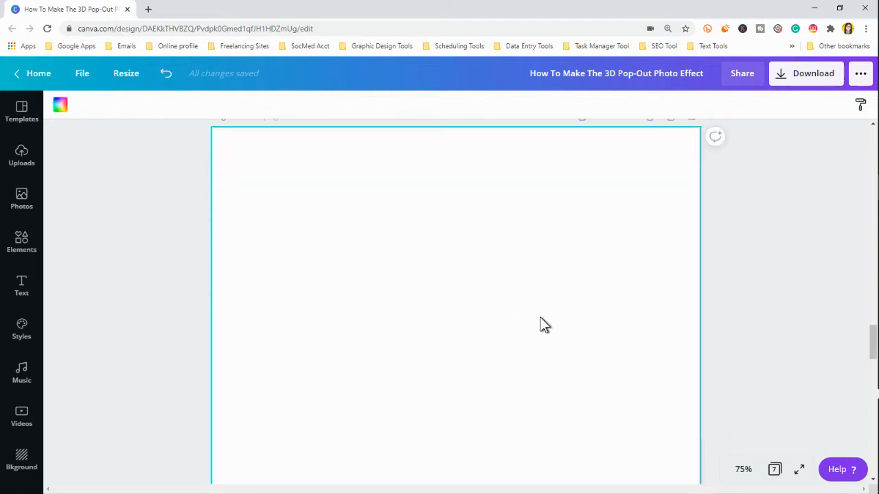
pyautogui.click(742, 469)
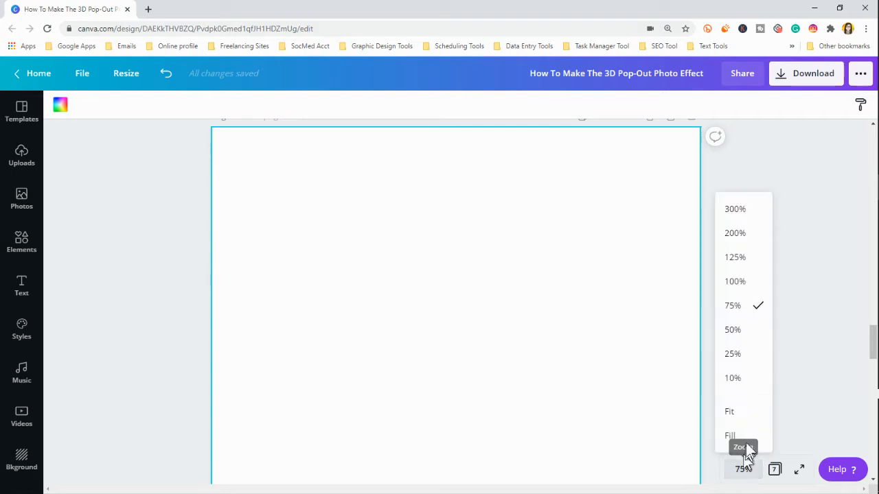
pyautogui.click(752, 333)
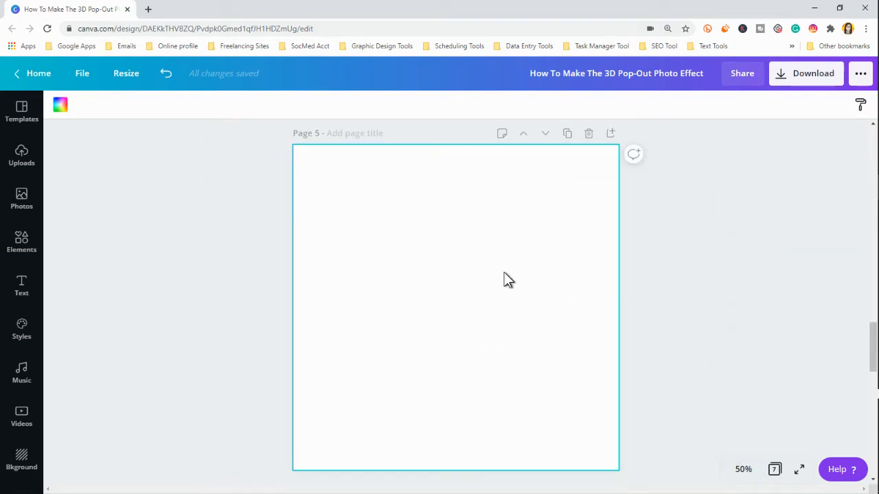
pyautogui.click(23, 200)
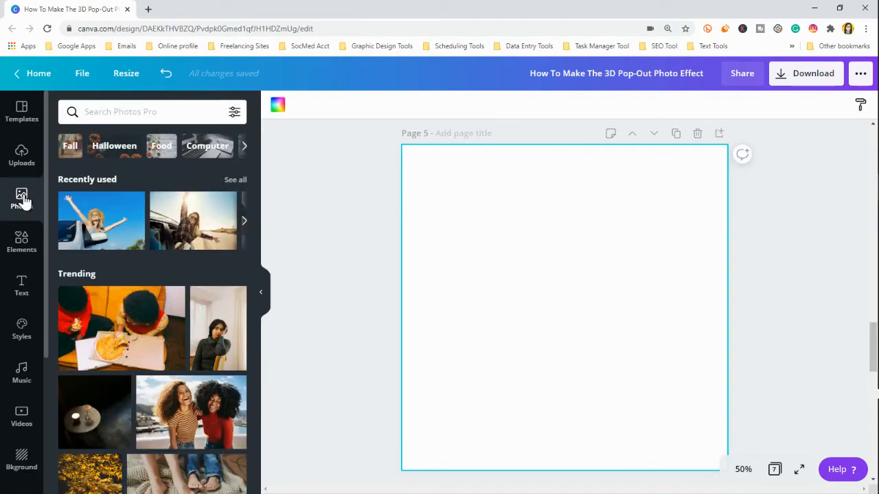
pyautogui.click(91, 218)
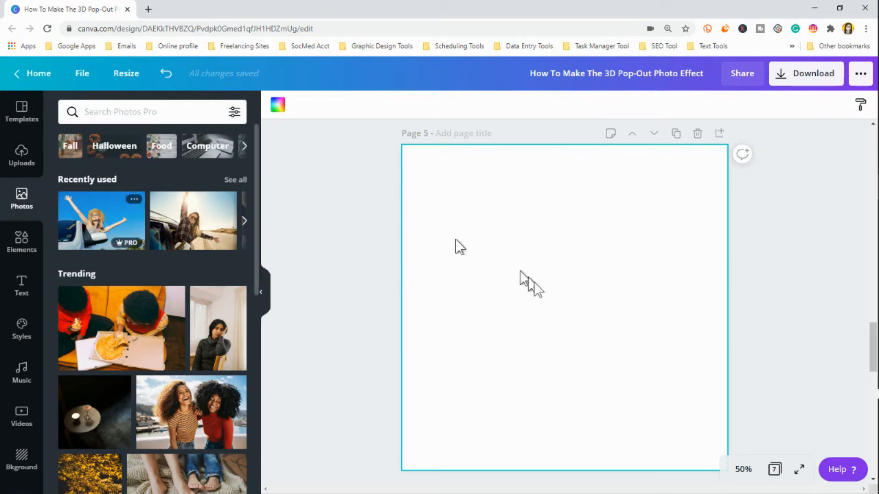
pyautogui.click(263, 299)
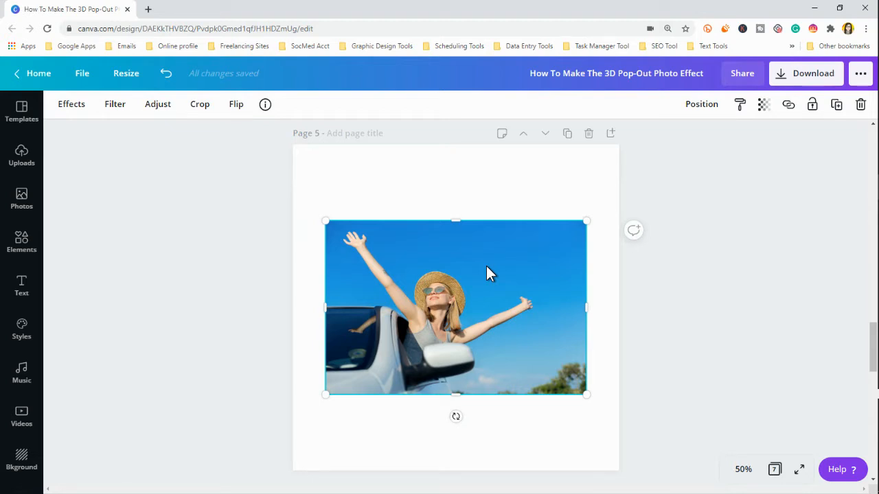
# Step: Shrink the photo into the page's upper-left corner and paste a full-size copy in the lower part of the page
pyautogui.moveTo(587, 394); pyautogui.dragTo(409, 272)
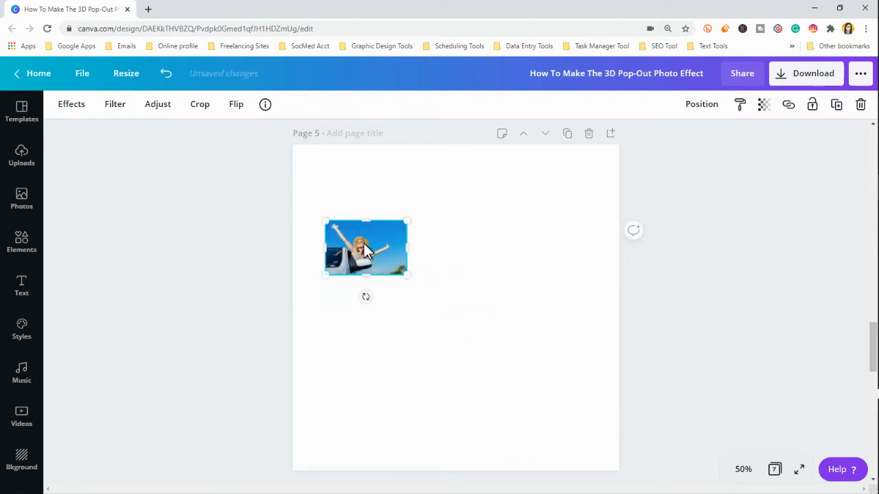
pyautogui.moveTo(363, 243); pyautogui.dragTo(350, 186)
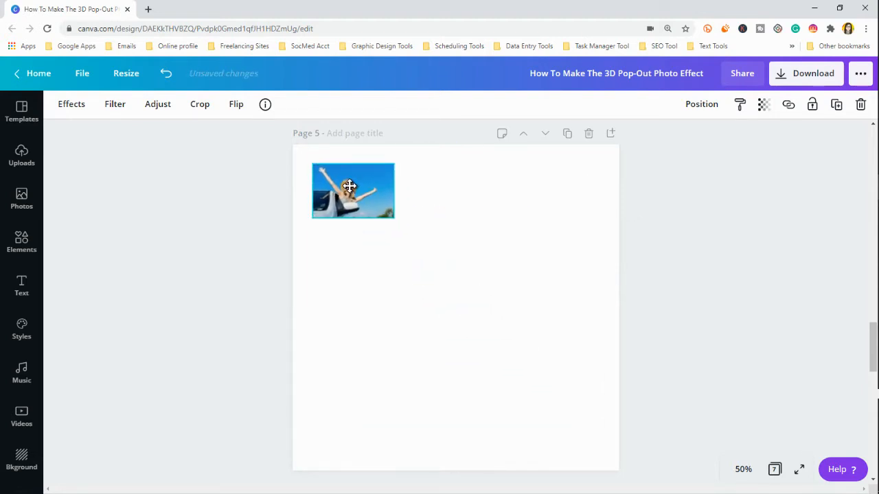
pyautogui.click(384, 321)
pyautogui.hotkey('ctrl', 'v')
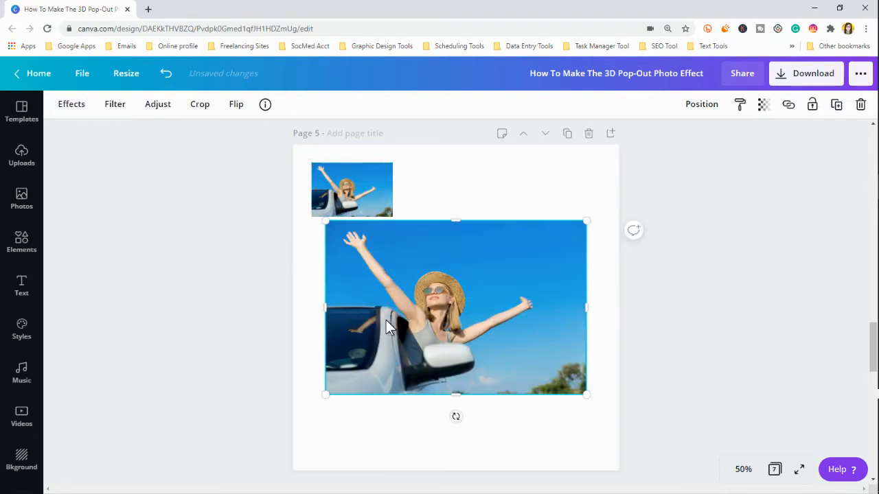
pyautogui.moveTo(393, 313); pyautogui.dragTo(392, 346)
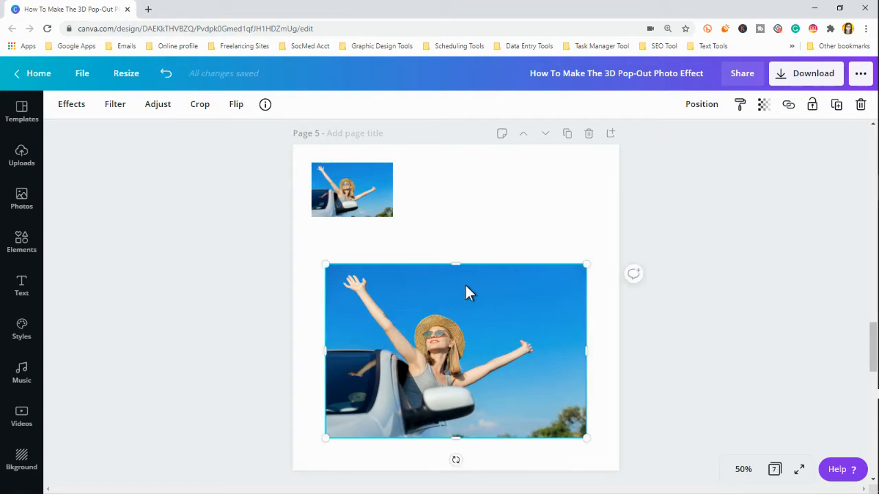
# Step: Paste another full-size copy exactly over the large photo and remove its background with Background Remover
pyautogui.hotkey('ctrl', 'v')
pyautogui.moveTo(460, 274); pyautogui.dragTo(460, 317)
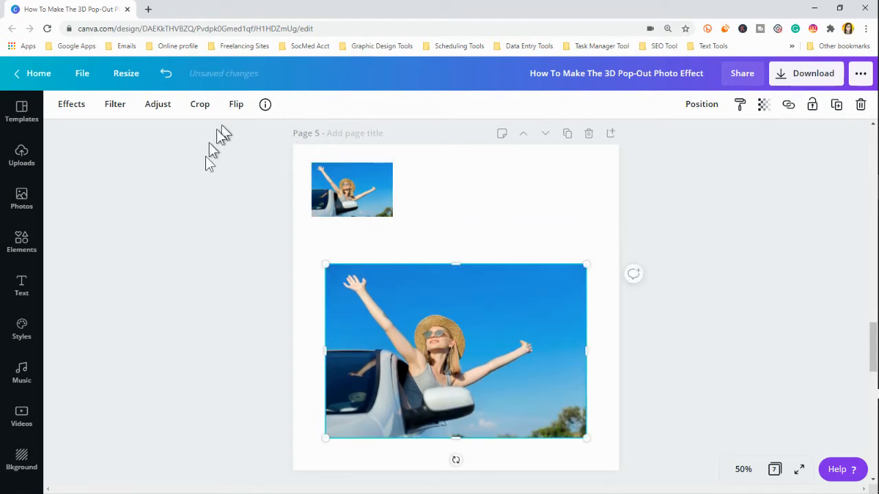
pyautogui.click(76, 104)
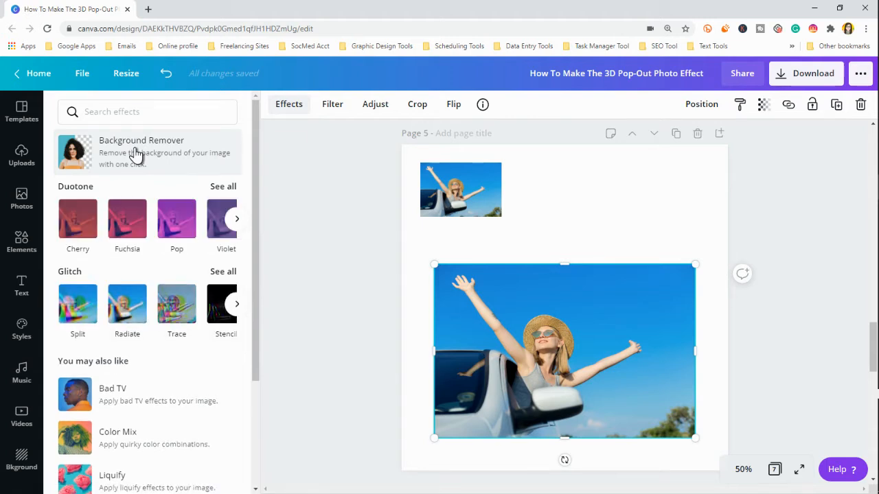
pyautogui.click(137, 154)
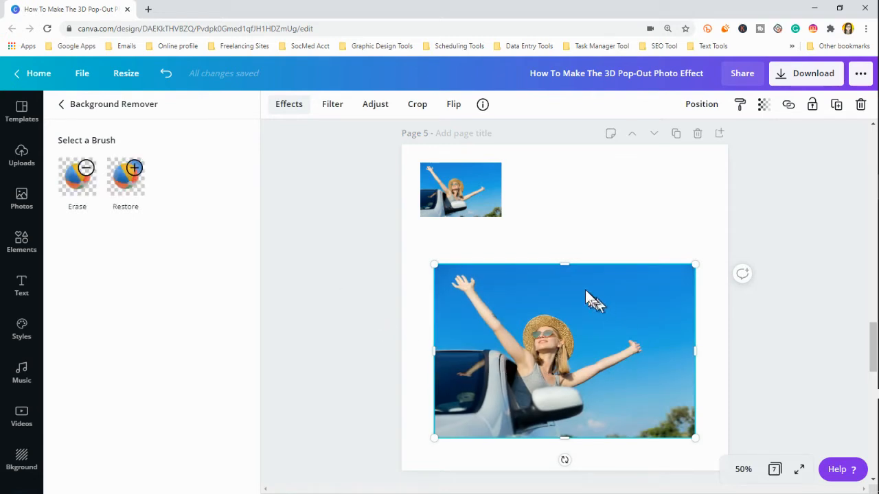
pyautogui.moveTo(560, 294); pyautogui.dragTo(566, 264)
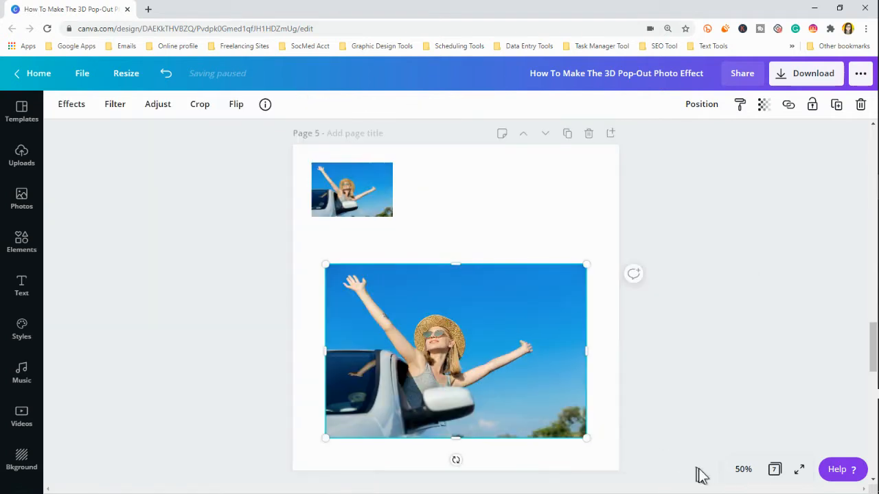
# Step: Crop the large original photo's upper edge down to the woman's face, and extend the cutout's upper edge to include her raised hand
pyautogui.click(742, 469)
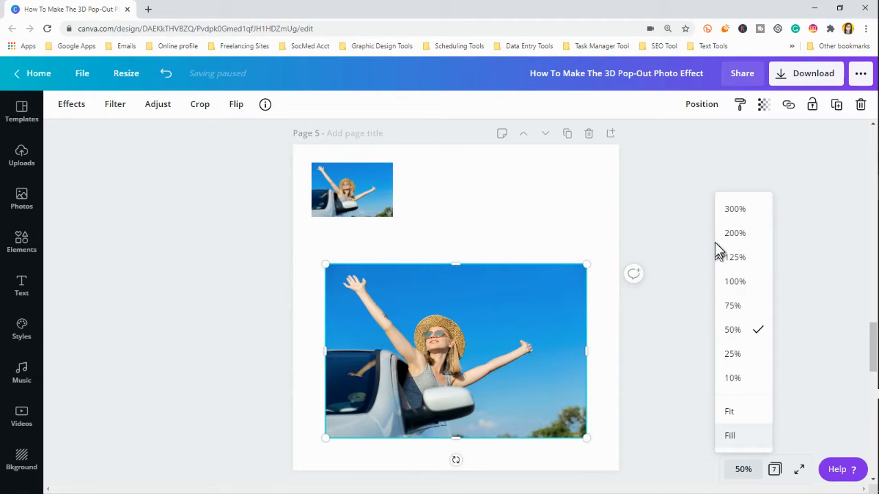
pyautogui.click(732, 305)
pyautogui.scroll(-1, 519, 259)
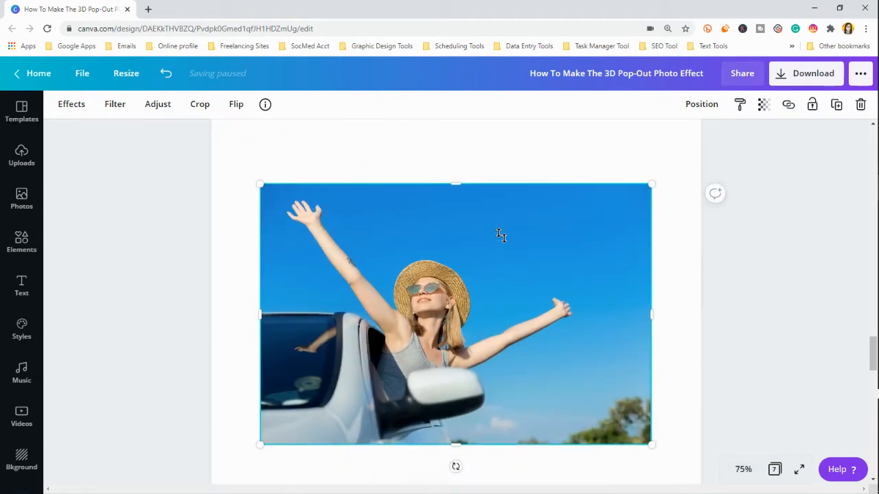
pyautogui.click(500, 234)
pyautogui.click(461, 195)
pyautogui.moveTo(457, 182); pyautogui.dragTo(458, 300)
pyautogui.click(442, 242)
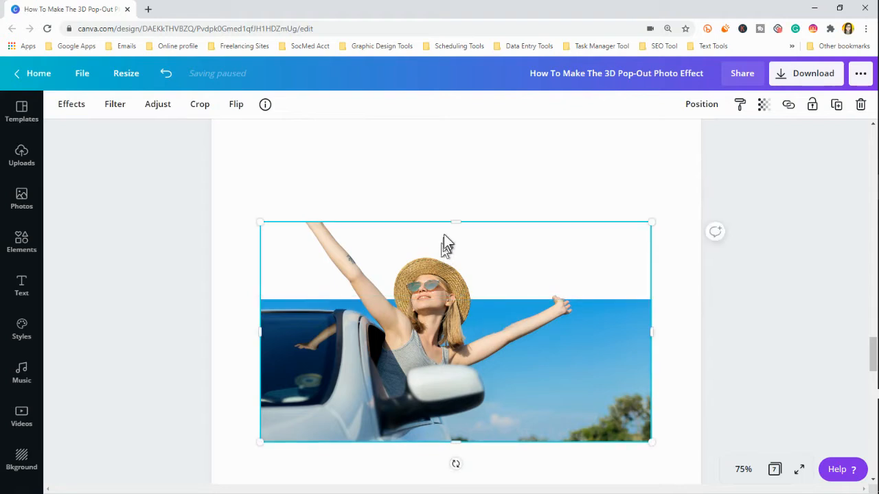
pyautogui.moveTo(455, 222); pyautogui.dragTo(450, 184)
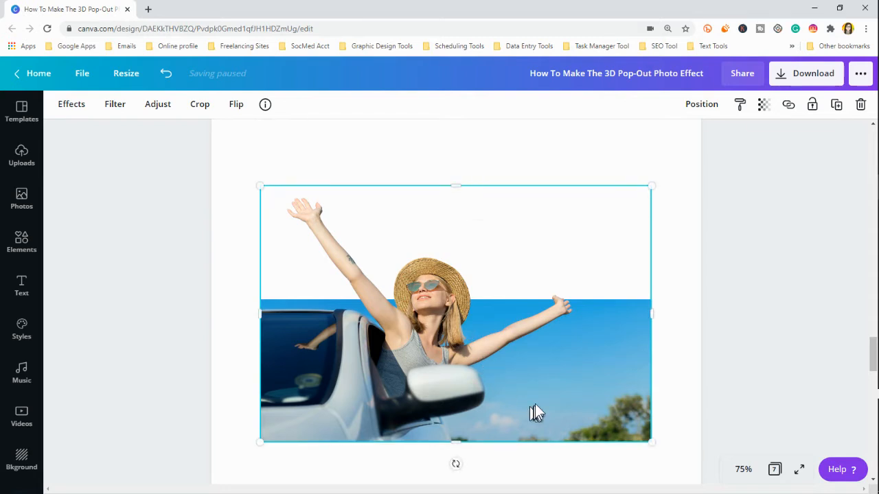
# Step: Send the cutout to the back and crop the original photo to a narrow strip along its lower edge
pyautogui.rightClick(519, 225)
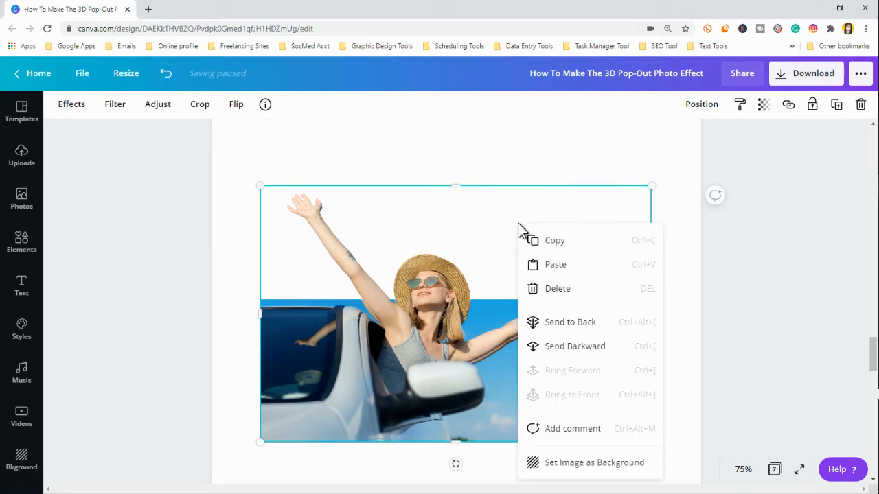
pyautogui.click(306, 349)
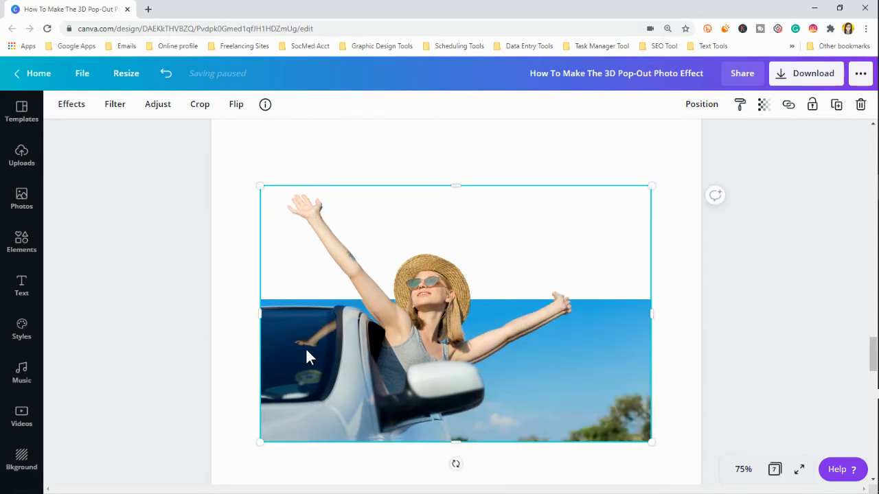
pyautogui.rightClick(516, 258)
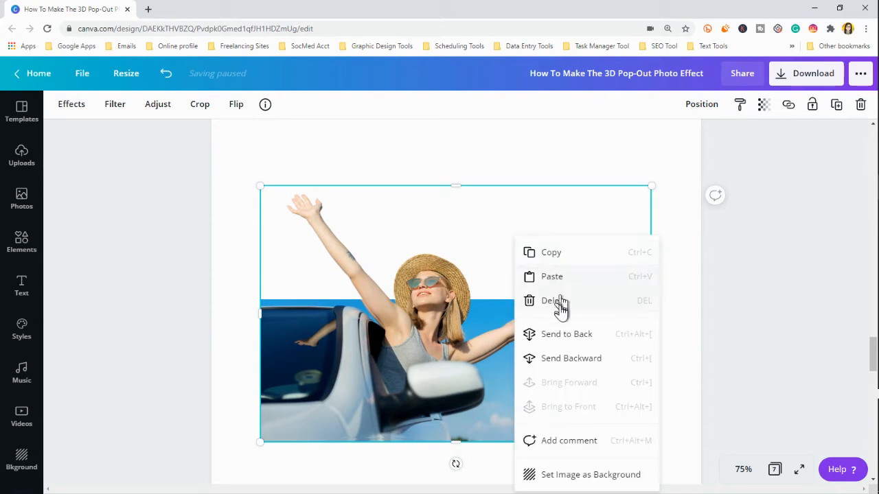
pyautogui.click(564, 337)
pyautogui.click(565, 338)
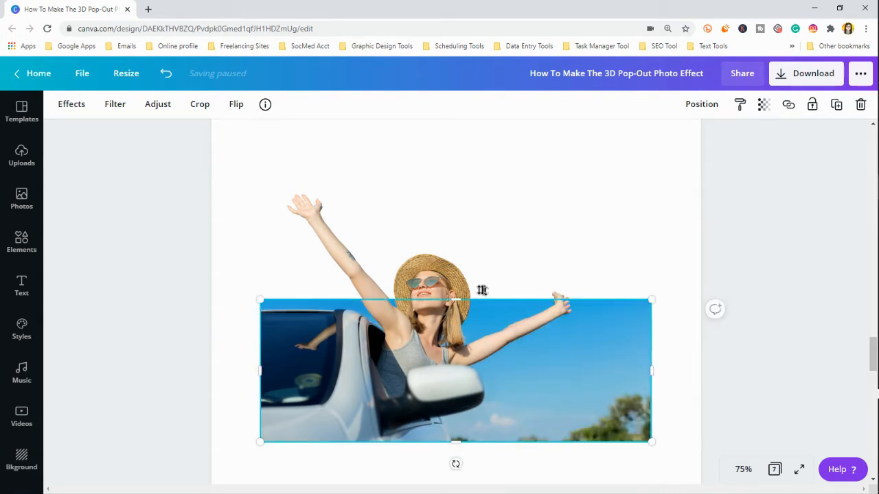
pyautogui.moveTo(458, 300); pyautogui.dragTo(479, 409)
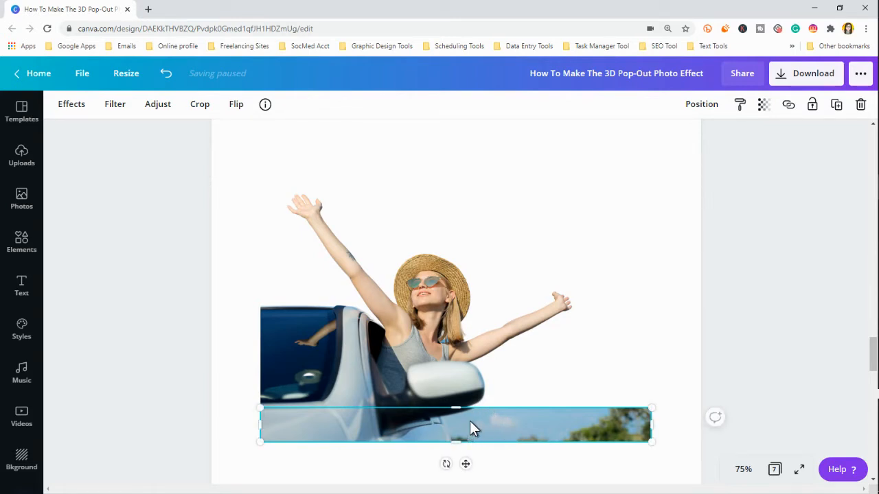
# Step: Duplicate the bottom strip, align it with the original and recrop it into a taller second strip just above, leaving a thin gap
pyautogui.hotkey('ctrl', 'd')
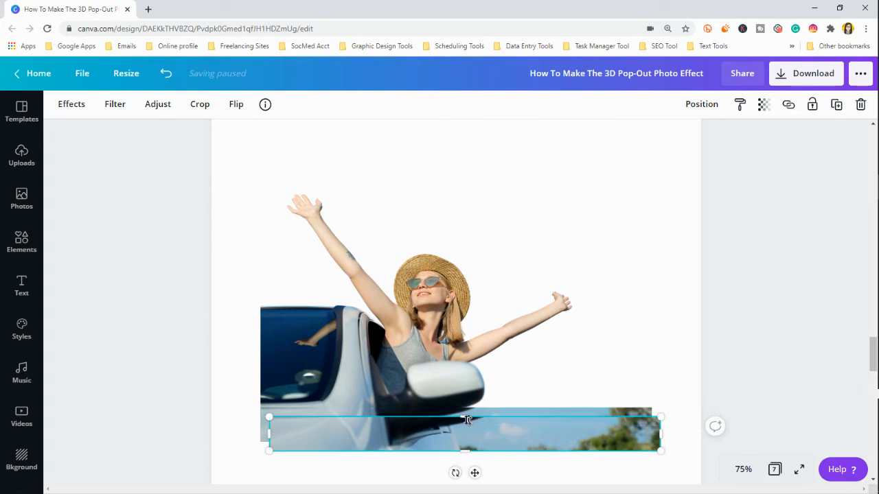
pyautogui.moveTo(463, 431); pyautogui.dragTo(456, 340)
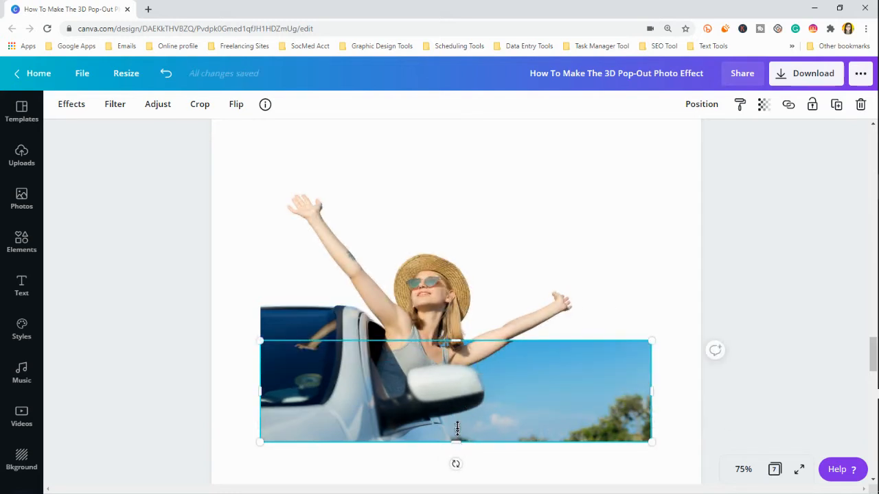
pyautogui.moveTo(456, 443); pyautogui.dragTo(452, 399)
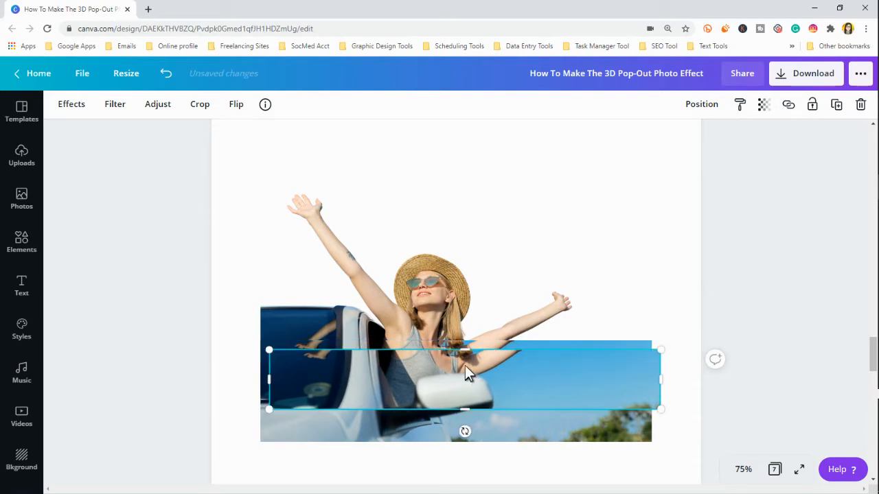
# Step: Align a duplicate of the middle strip and recrop it into a third strip at the woman's face level, leaving a thin gap below
pyautogui.moveTo(465, 368); pyautogui.dragTo(453, 355)
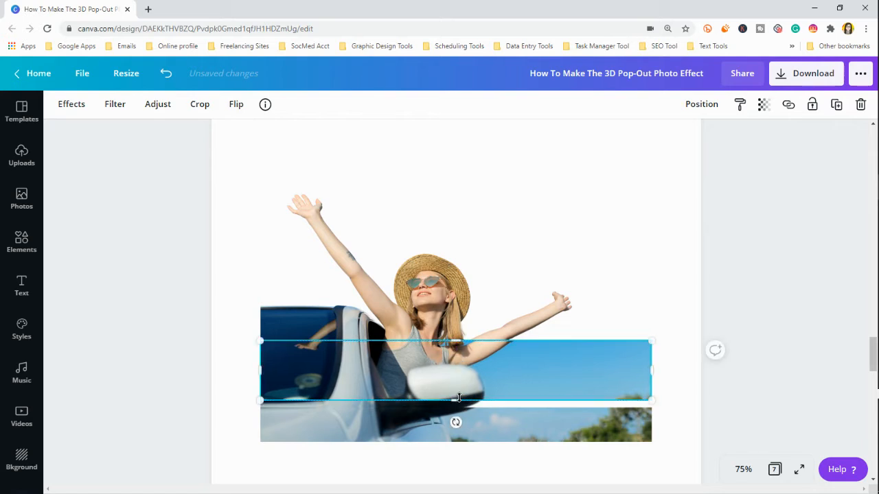
pyautogui.moveTo(462, 404); pyautogui.dragTo(457, 357)
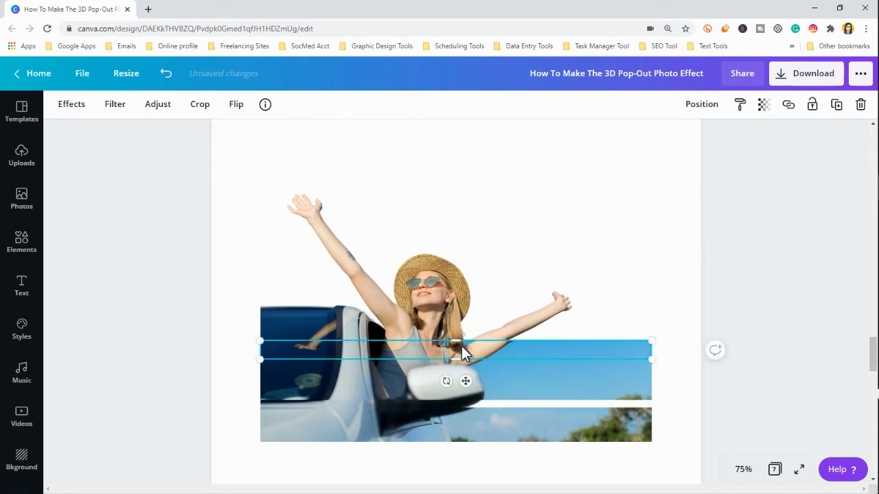
pyautogui.moveTo(452, 314); pyautogui.dragTo(445, 309)
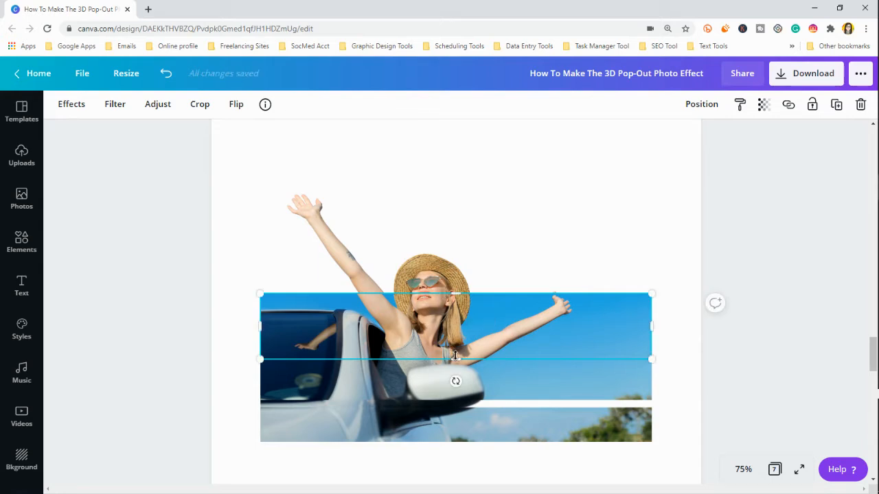
pyautogui.moveTo(456, 355); pyautogui.dragTo(452, 334)
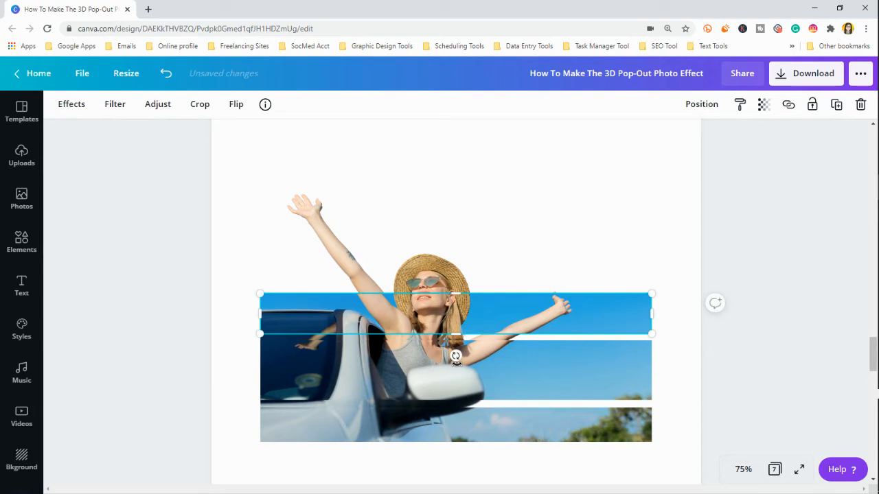
# Step: Narrow the middle strip by trimming its upper and lower edges, widening the gaps to the strips above and below
pyautogui.click(488, 364)
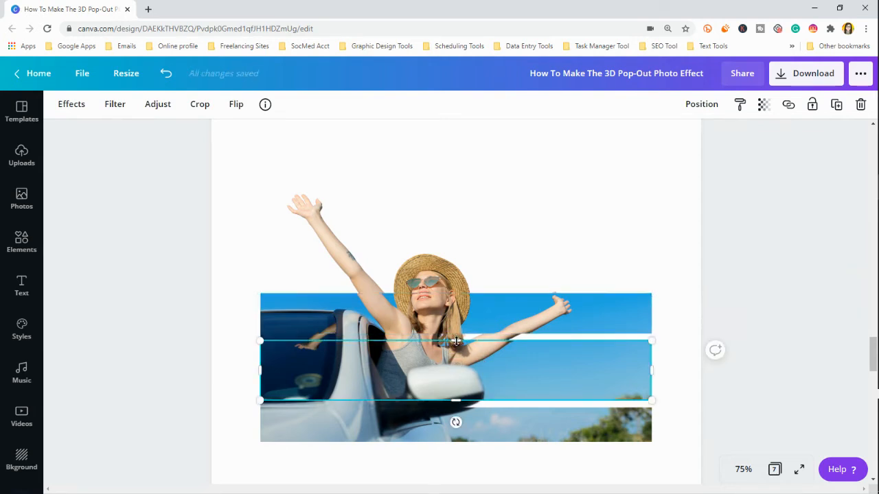
pyautogui.moveTo(455, 342); pyautogui.dragTo(456, 356)
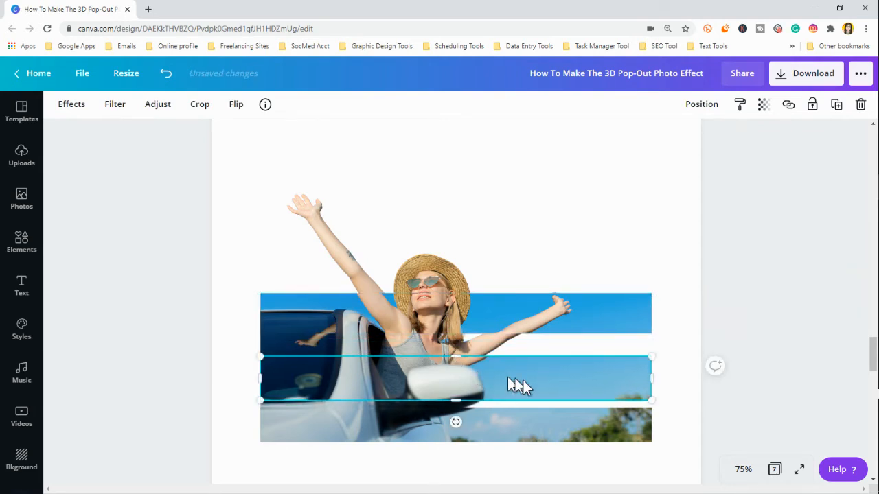
pyautogui.moveTo(618, 385); pyautogui.dragTo(614, 383)
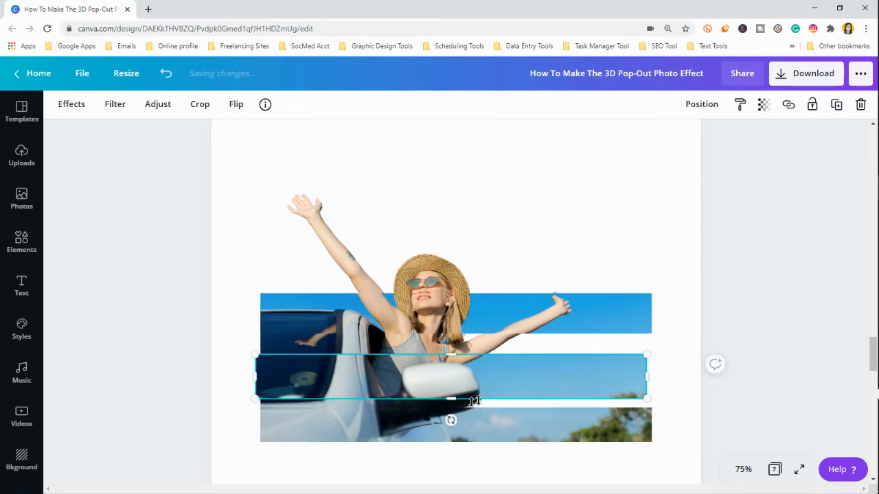
pyautogui.moveTo(451, 399); pyautogui.dragTo(467, 373)
# Step: Delete the third strip at the woman's face level
pyautogui.click(495, 327)
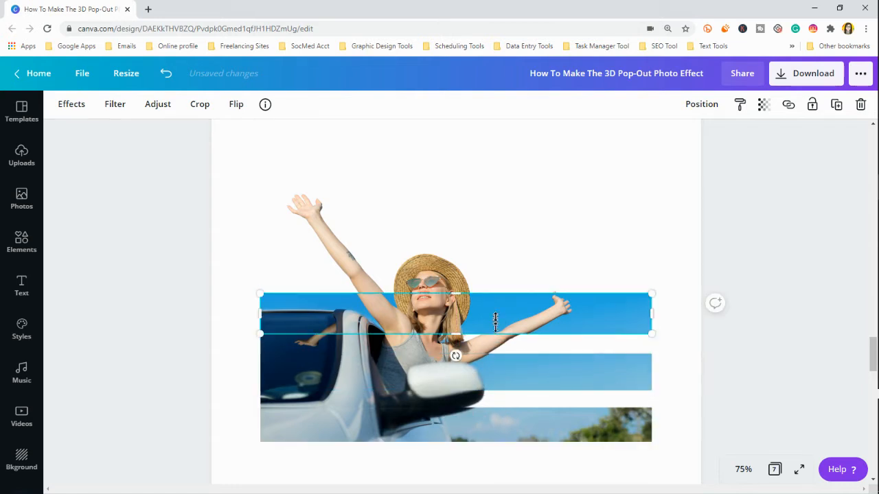
pyautogui.moveTo(491, 317); pyautogui.dragTo(493, 319)
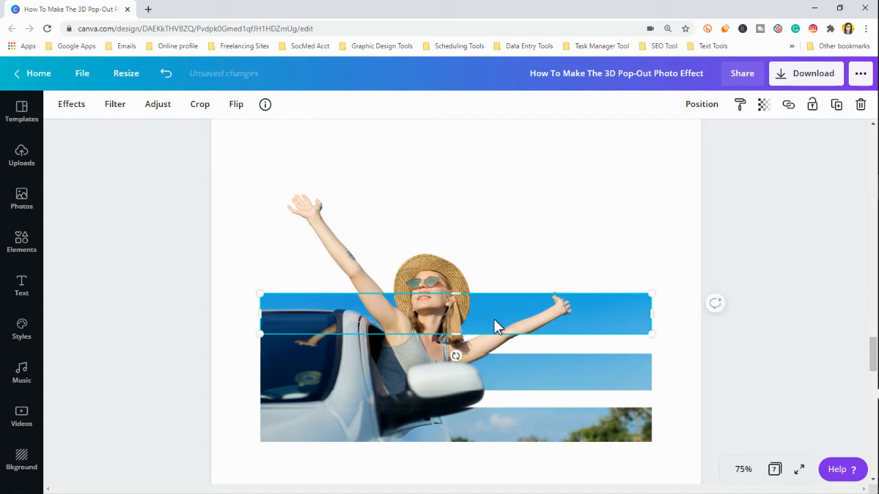
pyautogui.press('Delete')
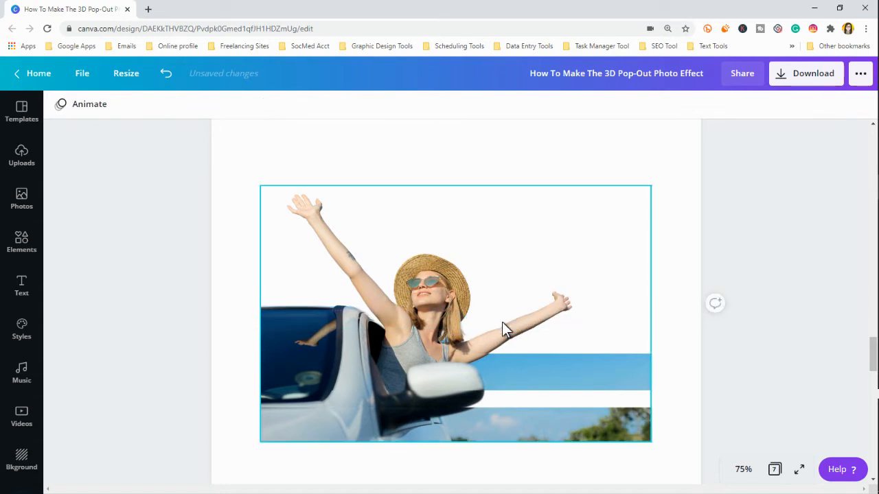
# Step: Extend the middle strip's lower edge slightly and trim the bottom strip's upper edge to adjust the gap between them
pyautogui.click(743, 469)
pyautogui.click(734, 287)
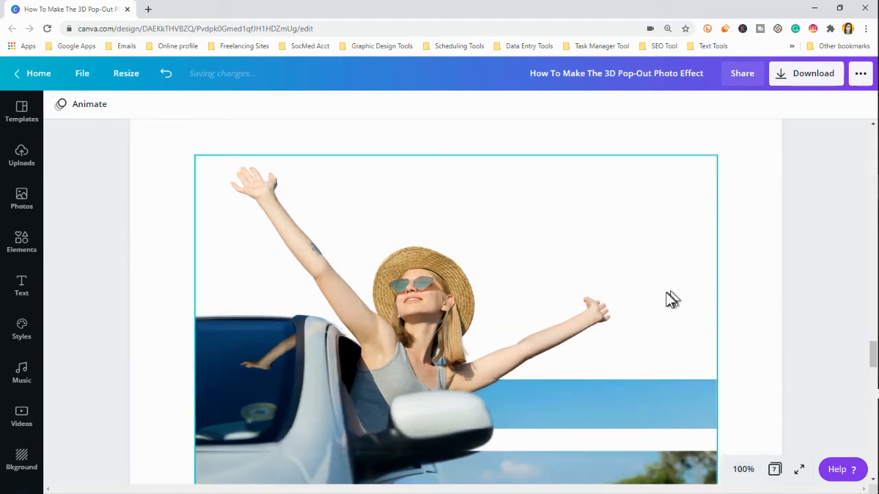
pyautogui.scroll(-3, 667, 298)
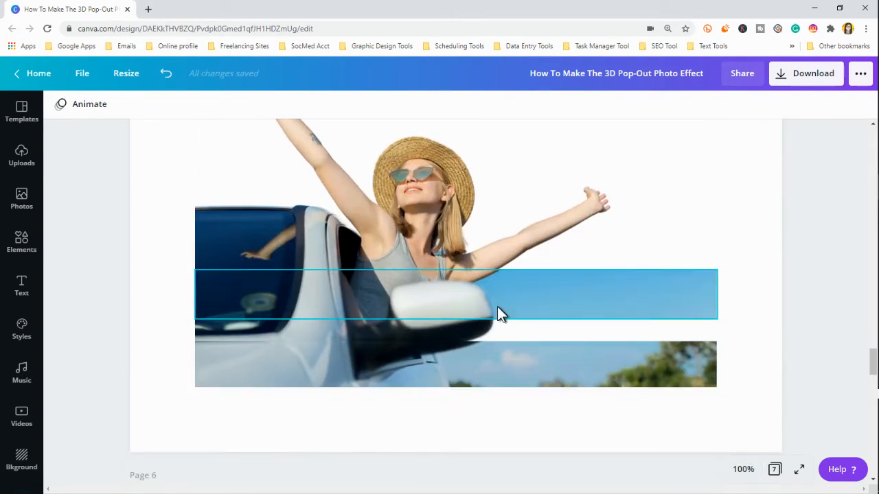
pyautogui.click(479, 298)
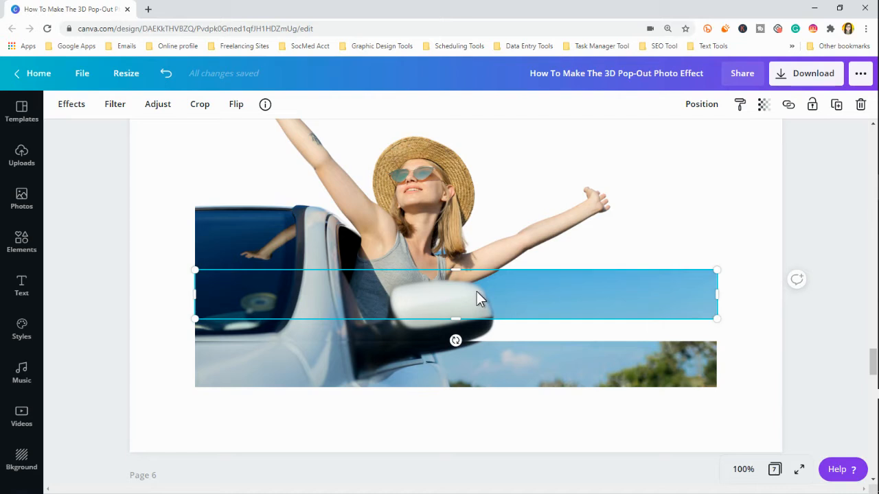
pyautogui.moveTo(476, 291); pyautogui.dragTo(455, 357)
pyautogui.click(461, 378)
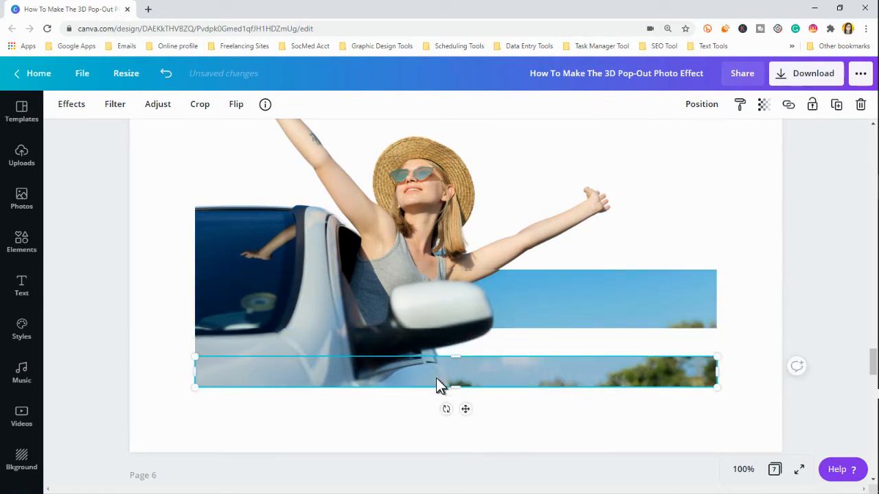
pyautogui.click(739, 472)
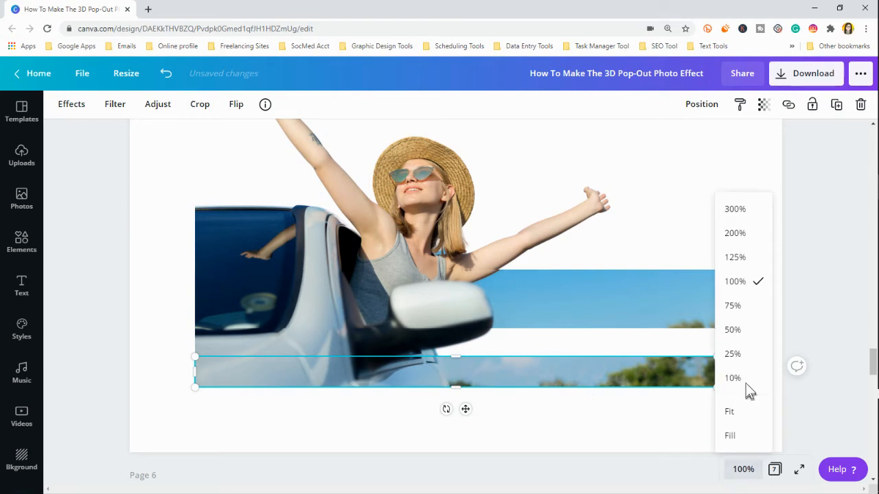
pyautogui.click(735, 257)
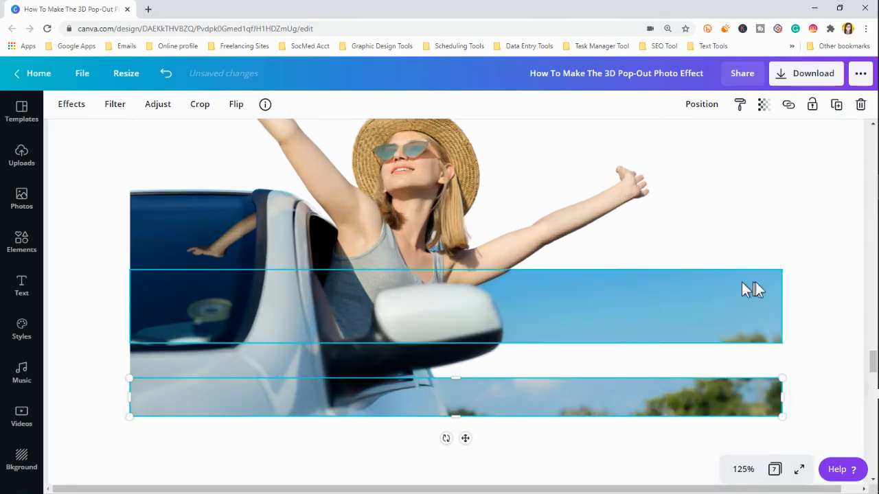
pyautogui.click(802, 296)
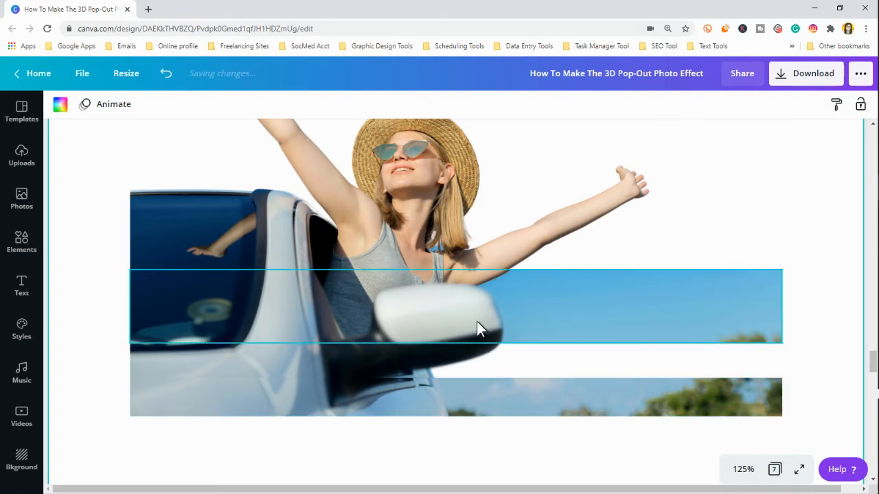
# Step: Delete the middle strip, keeping only the bottom strip and the cutout
pyautogui.click(439, 329)
pyautogui.moveTo(439, 329)
pyautogui.mouseDown()
pyautogui.moveTo(450, 289)
pyautogui.moveTo(446, 328)
pyautogui.mouseUp()
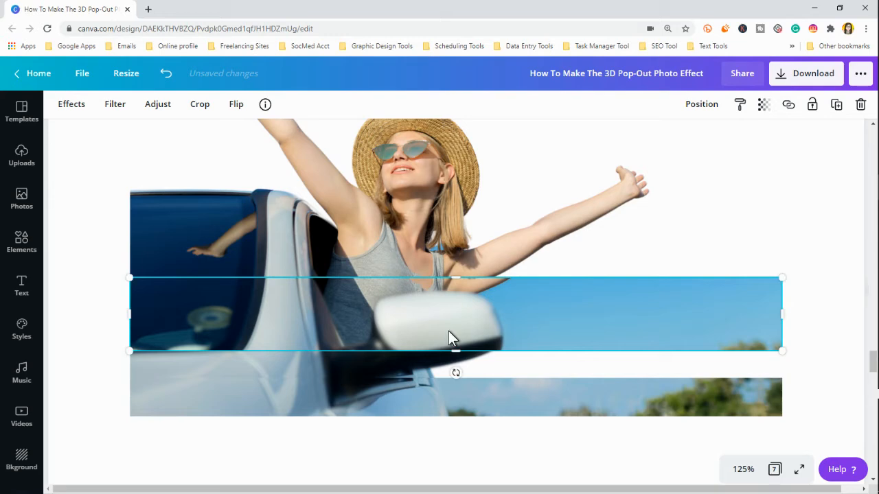
pyautogui.press('Delete')
pyautogui.click(447, 391)
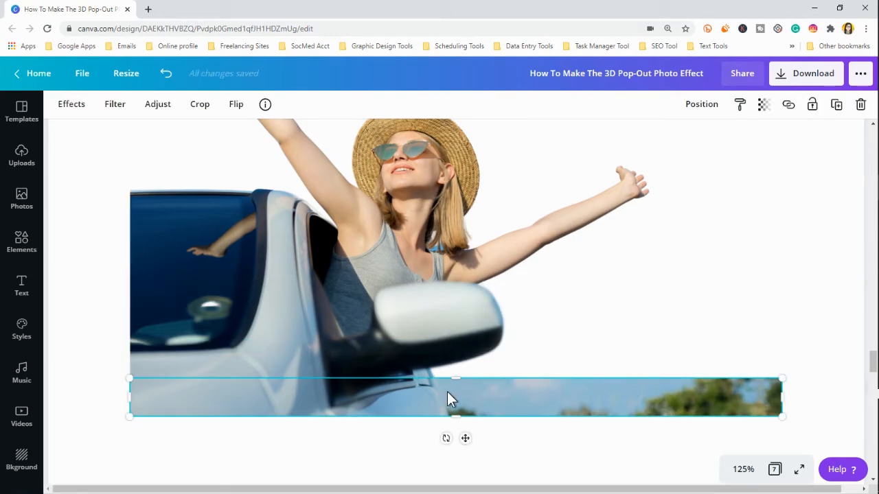
pyautogui.moveTo(447, 391); pyautogui.dragTo(449, 276)
pyautogui.click(449, 232)
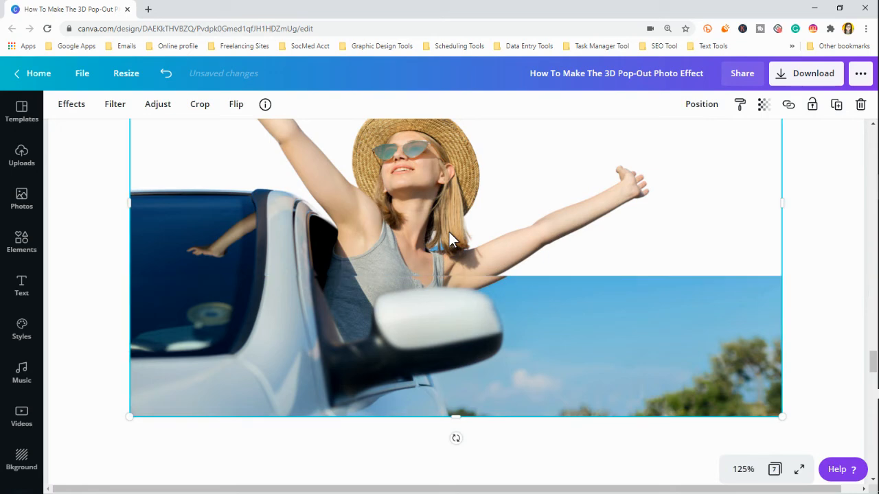
pyautogui.moveTo(450, 232)
pyautogui.mouseDown()
pyautogui.moveTo(461, 235)
pyautogui.moveTo(448, 233)
pyautogui.mouseUp()
pyautogui.moveTo(500, 377)
pyautogui.mouseDown()
pyautogui.moveTo(499, 355)
pyautogui.moveTo(502, 377)
pyautogui.moveTo(504, 369)
pyautogui.mouseUp()
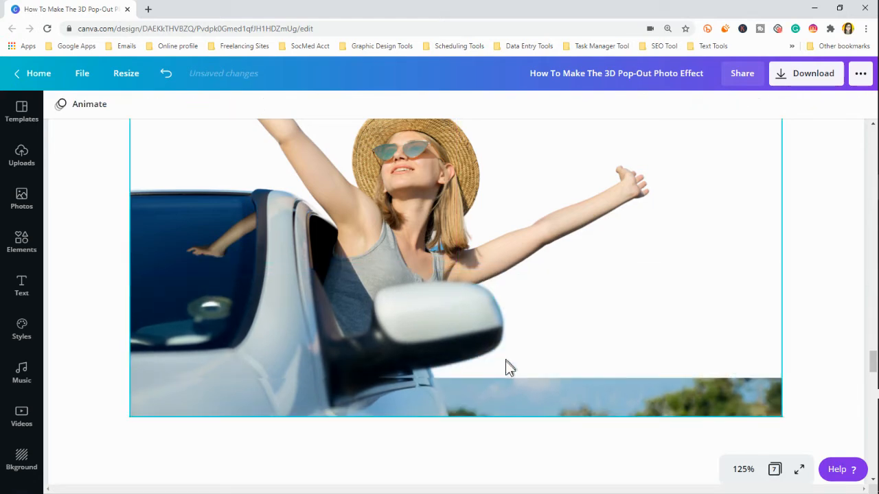
# Step: Readjust the bottom strip, then align a duplicate with it and recrop the copy into a taller second strip, leaving a thin gap
pyautogui.click(493, 409)
pyautogui.moveTo(492, 405); pyautogui.dragTo(457, 267)
pyautogui.moveTo(456, 410); pyautogui.dragTo(447, 358)
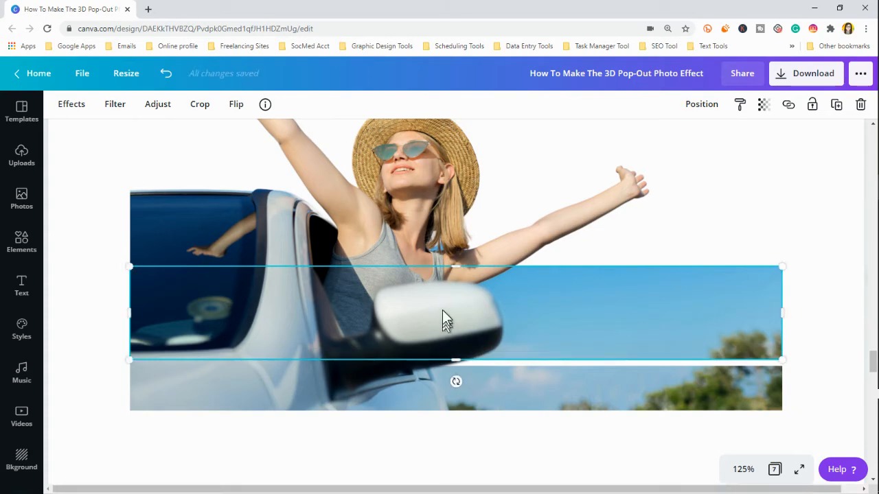
# Step: Duplicate the bottom strip, align it with the original and recrop it into a third strip reaching the woman's mouth, leaving a thin gap below
pyautogui.click(426, 403)
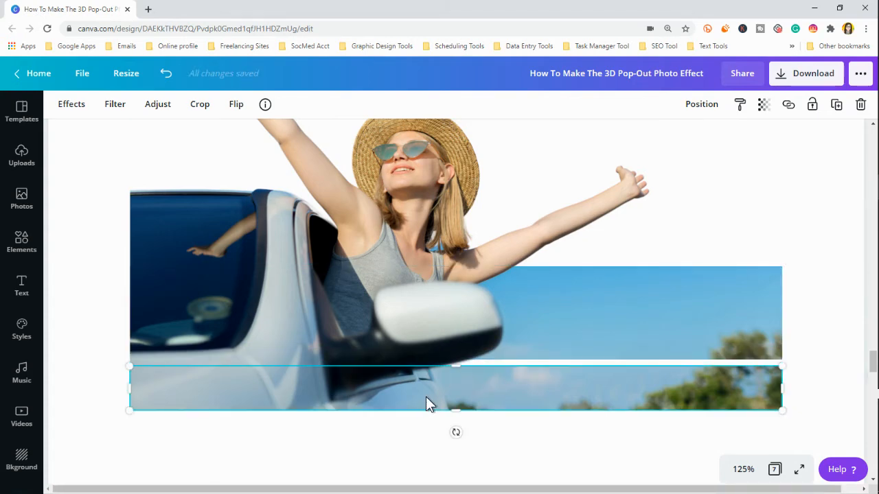
pyautogui.hotkey('ctrl', 'd')
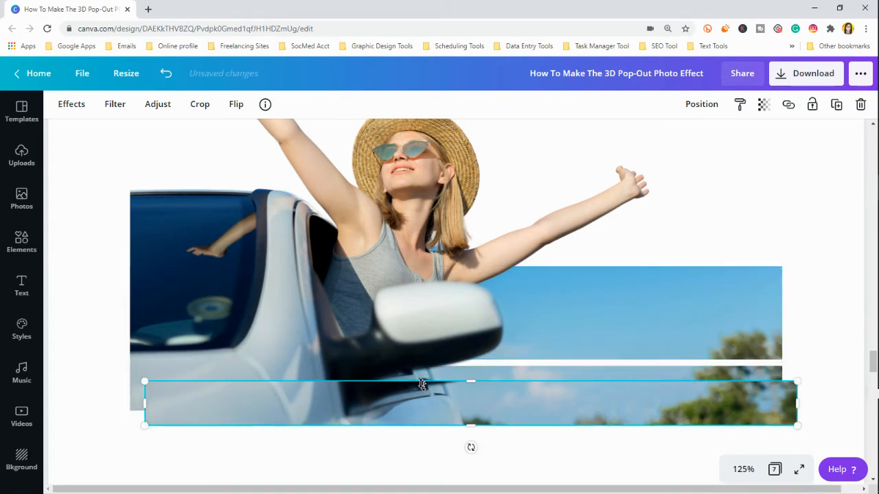
pyautogui.moveTo(423, 387)
pyautogui.mouseDown()
pyautogui.moveTo(413, 368)
pyautogui.moveTo(413, 381)
pyautogui.mouseUp()
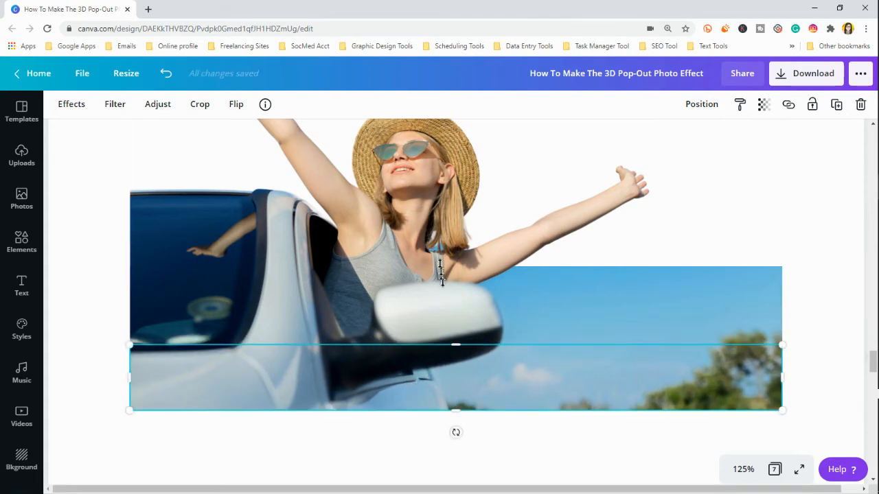
pyautogui.moveTo(441, 271); pyautogui.dragTo(440, 174)
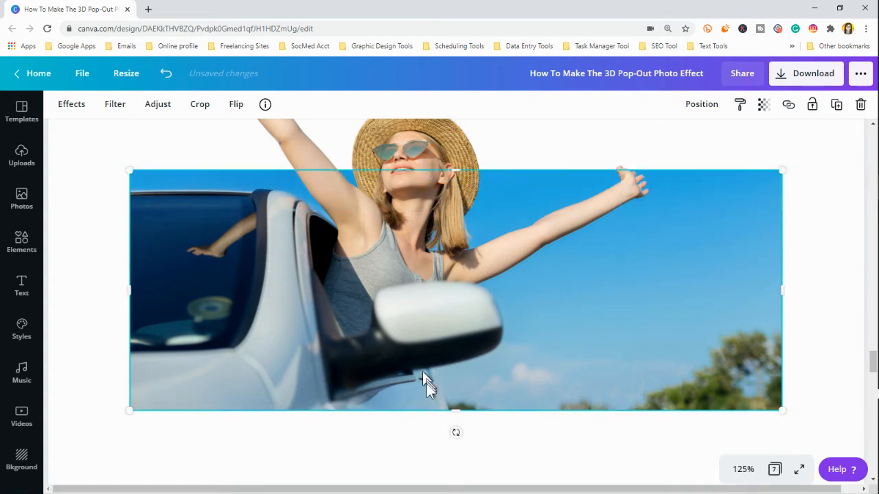
pyautogui.moveTo(455, 410); pyautogui.dragTo(464, 261)
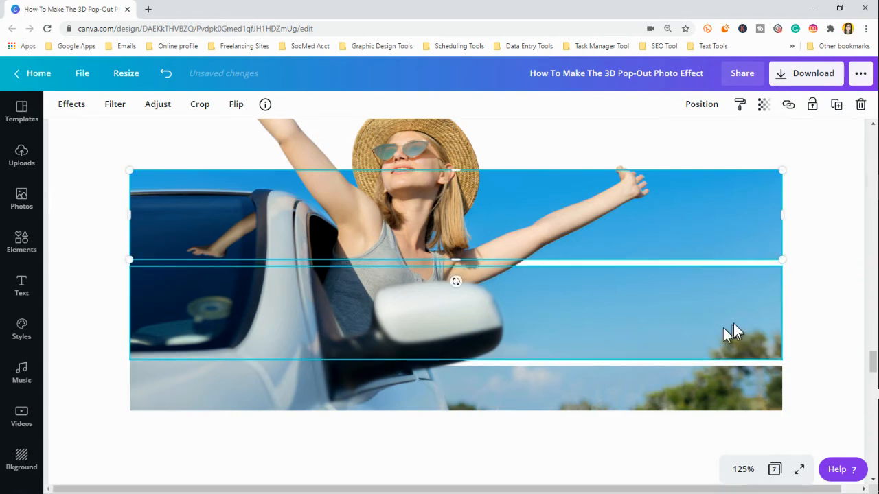
pyautogui.click(521, 416)
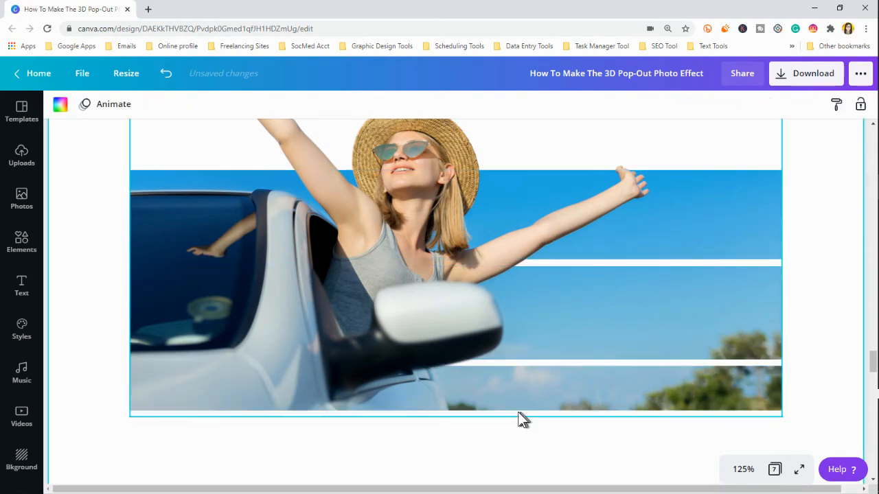
# Step: Align another duplicate of the bottom strip and recrop it into a narrow fourth strip at sunglasses level, just above the third strip
pyautogui.click(515, 400)
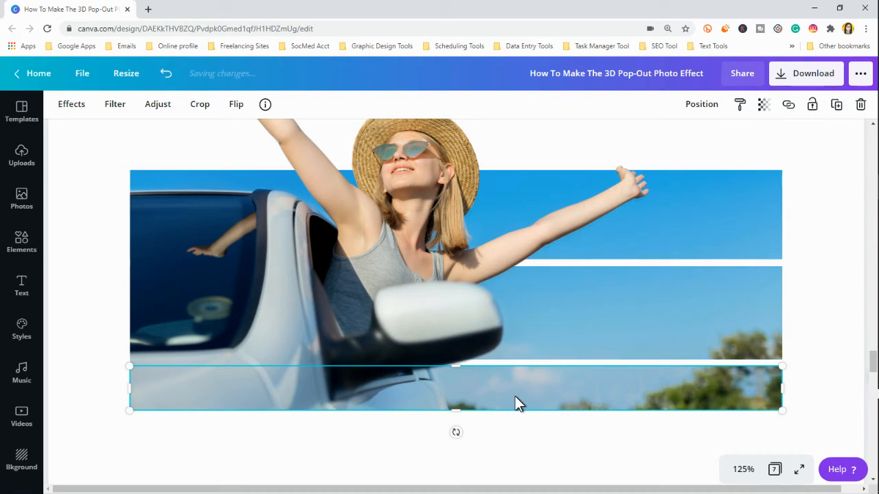
pyautogui.moveTo(515, 403); pyautogui.dragTo(502, 382)
pyautogui.moveTo(456, 364); pyautogui.dragTo(432, 129)
pyautogui.moveTo(456, 410); pyautogui.dragTo(468, 196)
pyautogui.click(743, 469)
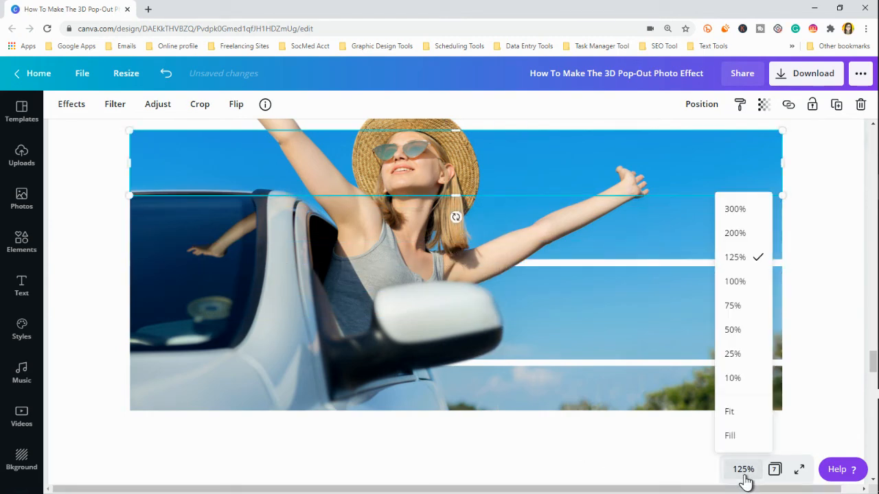
pyautogui.click(738, 307)
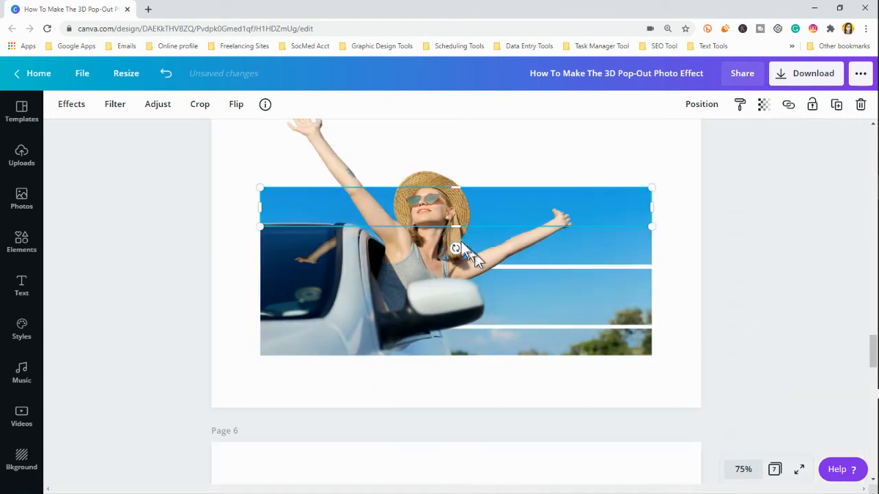
pyautogui.moveTo(452, 222); pyautogui.dragTo(447, 204)
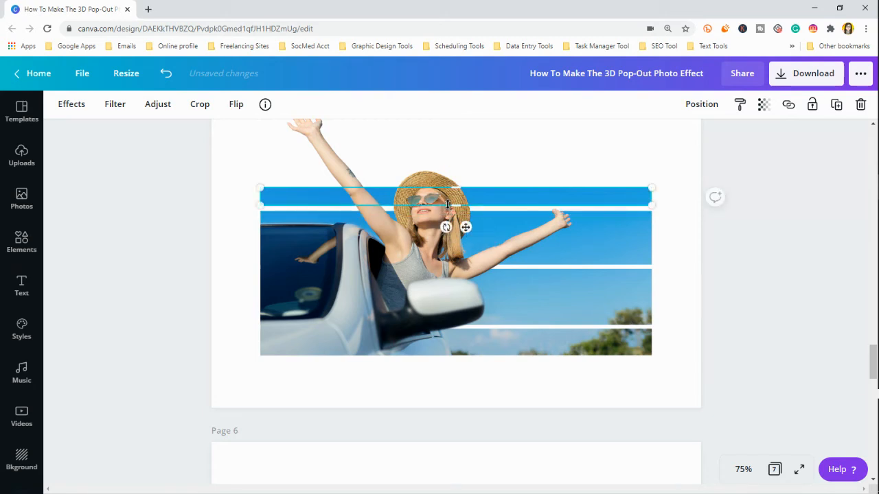
# Step: Lower the third strip's upper edge and enlarge the fourth strip up to the hat's crown, keeping a thin gap between them
pyautogui.click(509, 247)
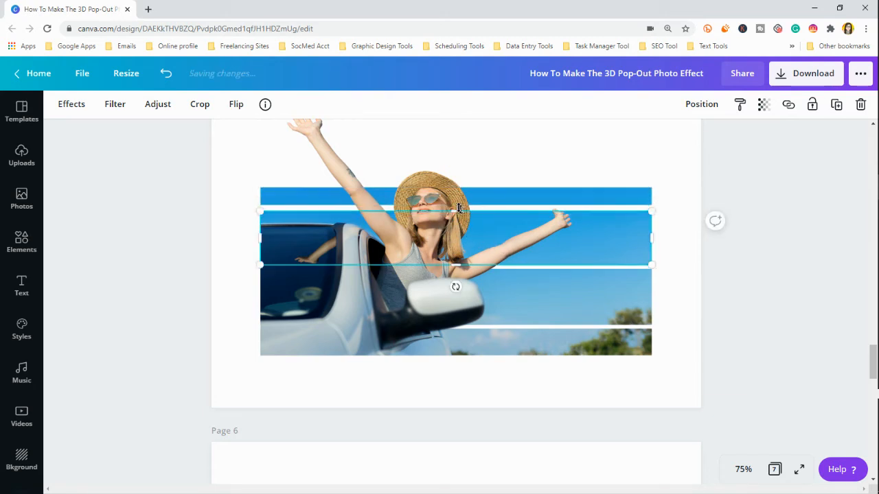
pyautogui.moveTo(457, 210); pyautogui.dragTo(456, 214)
pyautogui.click(474, 199)
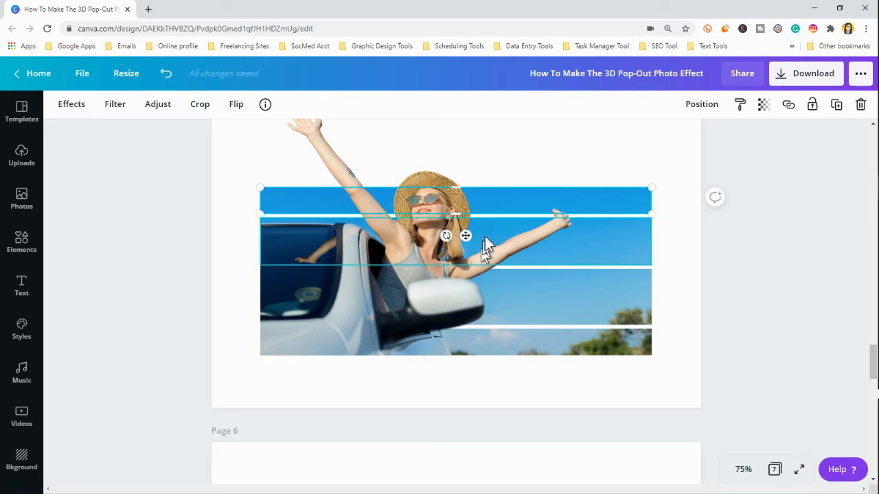
pyautogui.click(487, 240)
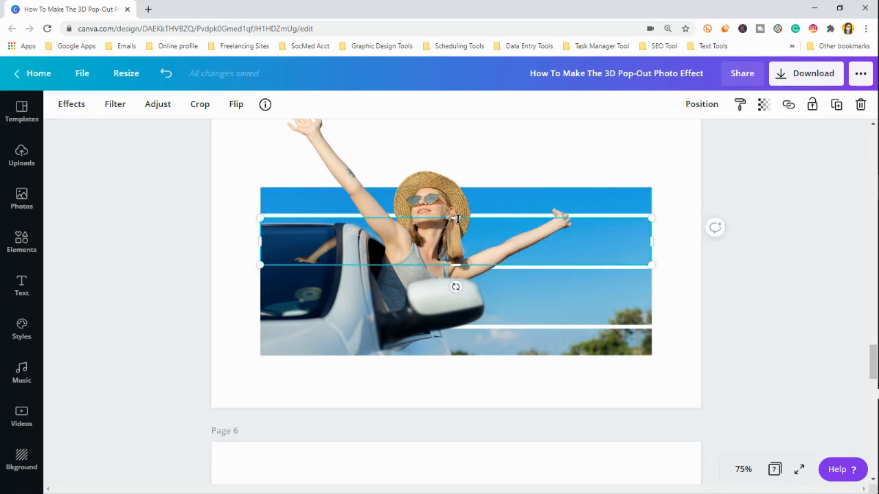
pyautogui.moveTo(458, 220); pyautogui.dragTo(455, 209)
pyautogui.click(483, 197)
pyautogui.scroll(1, 470, 203)
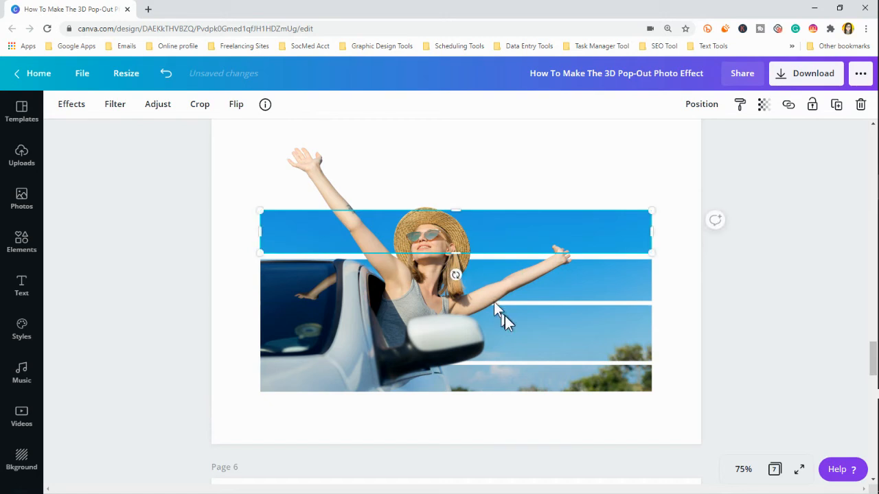
# Step: Recrop an aligned duplicate of the bottom strip into a fifth strip above the hat, and lower the fourth strip's upper edge to leave a gap
pyautogui.click(519, 386)
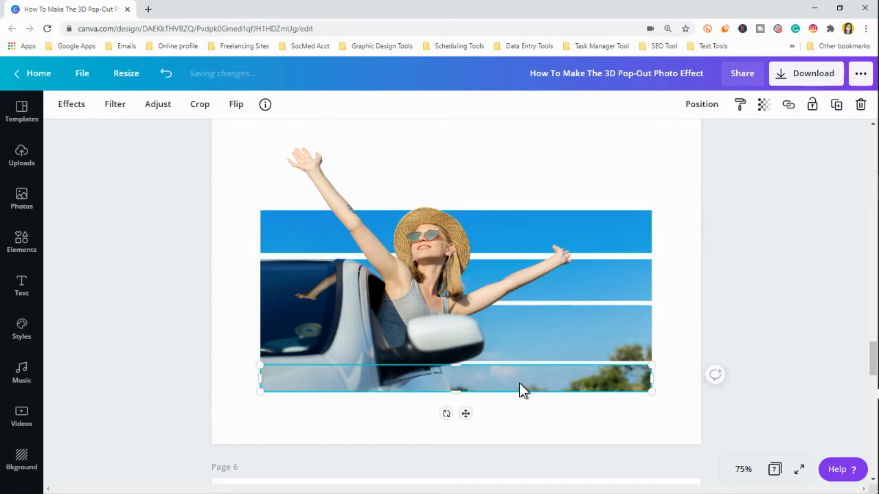
pyautogui.moveTo(520, 385); pyautogui.dragTo(426, 172)
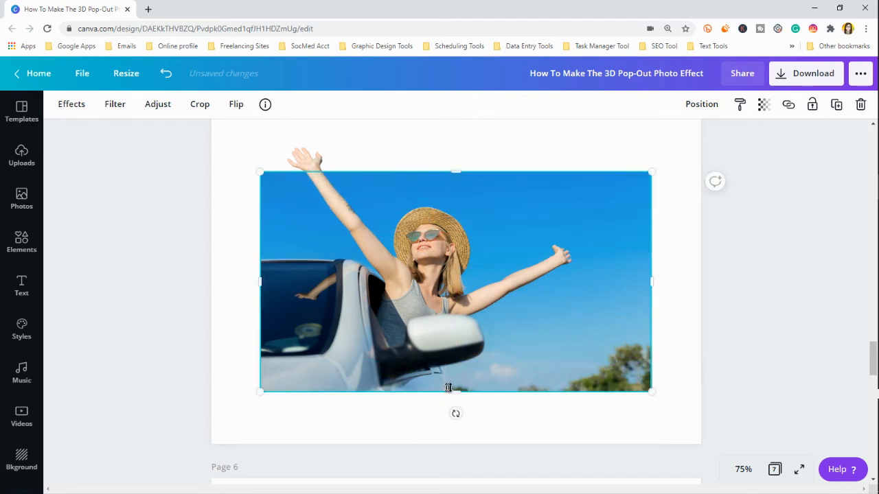
pyautogui.moveTo(457, 381); pyautogui.dragTo(458, 214)
pyautogui.click(534, 241)
pyautogui.click(480, 206)
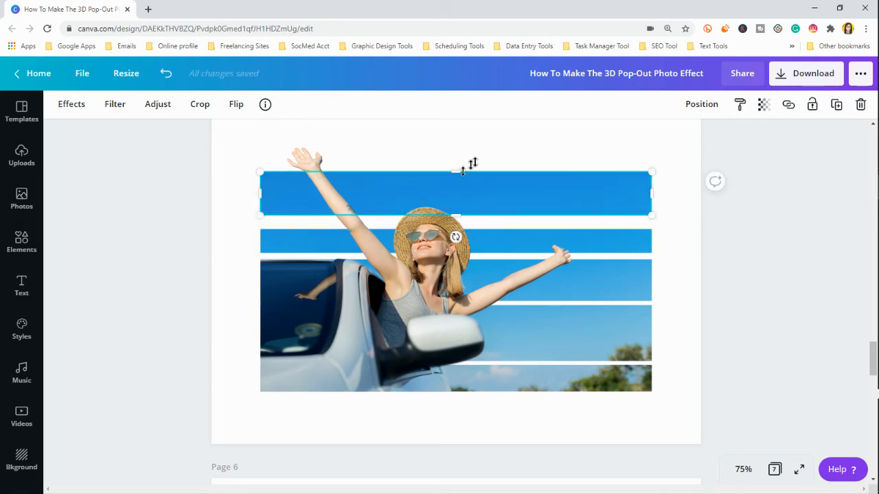
# Step: Recrop another aligned duplicate of the bottom strip into a sixth, topmost strip behind the woman's raised hand, leaving a gap below
pyautogui.click(467, 386)
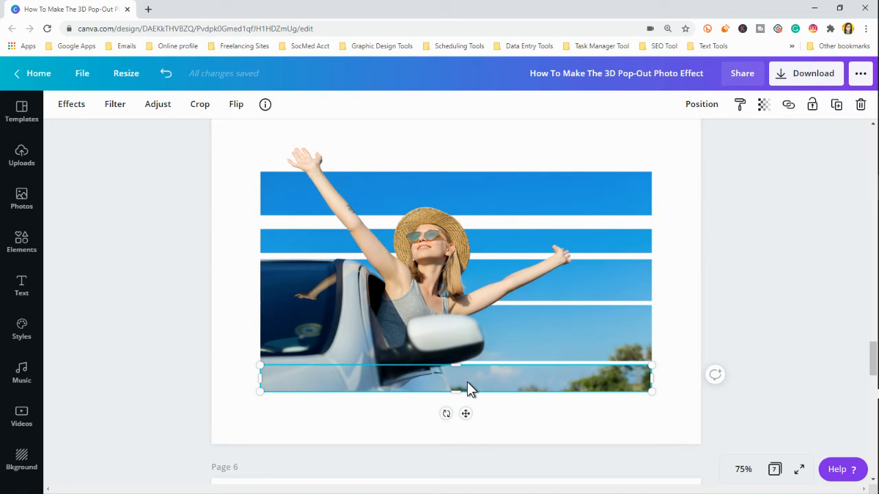
pyautogui.moveTo(463, 365); pyautogui.dragTo(441, 134)
pyautogui.moveTo(456, 389); pyautogui.dragTo(458, 161)
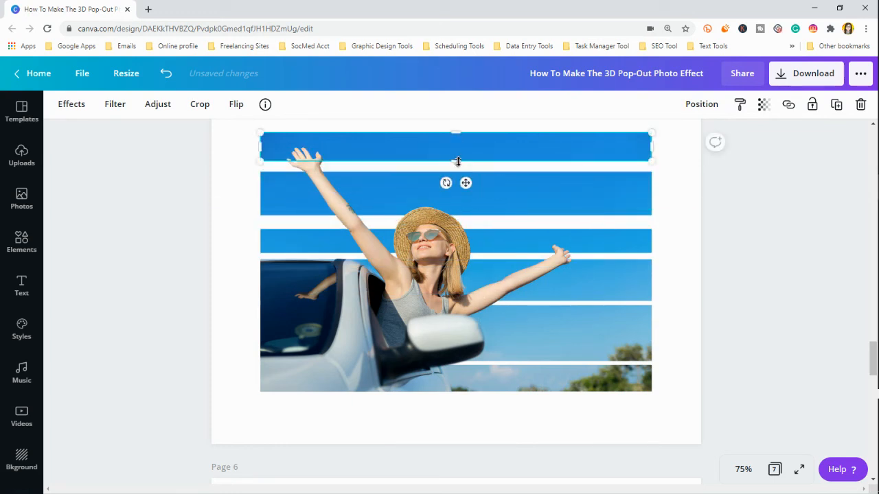
pyautogui.click(741, 274)
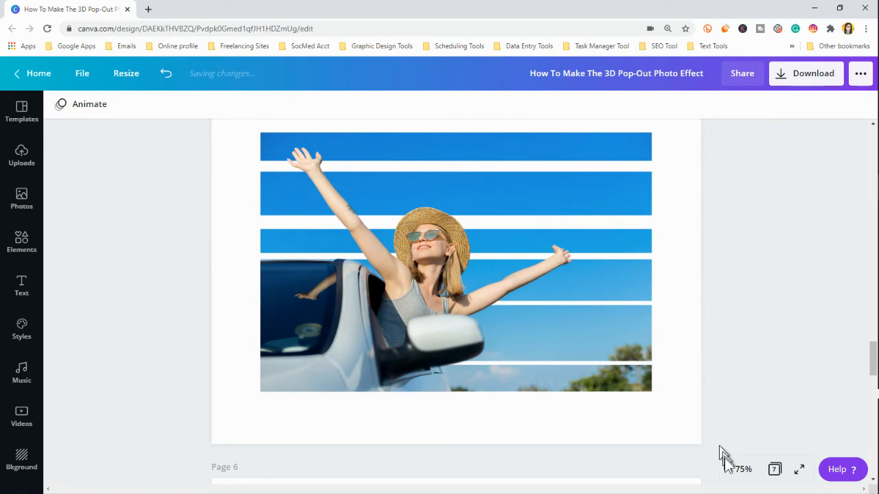
# Step: Set the zoom to 50%, preview the page in full screen and examine the finished strips and gaps around the cutout
pyautogui.click(740, 471)
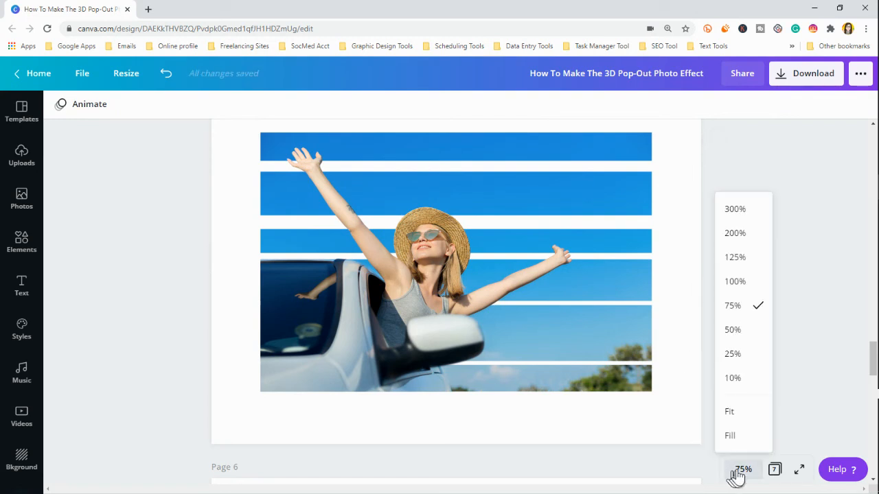
pyautogui.click(732, 329)
pyautogui.scroll(1, 699, 316)
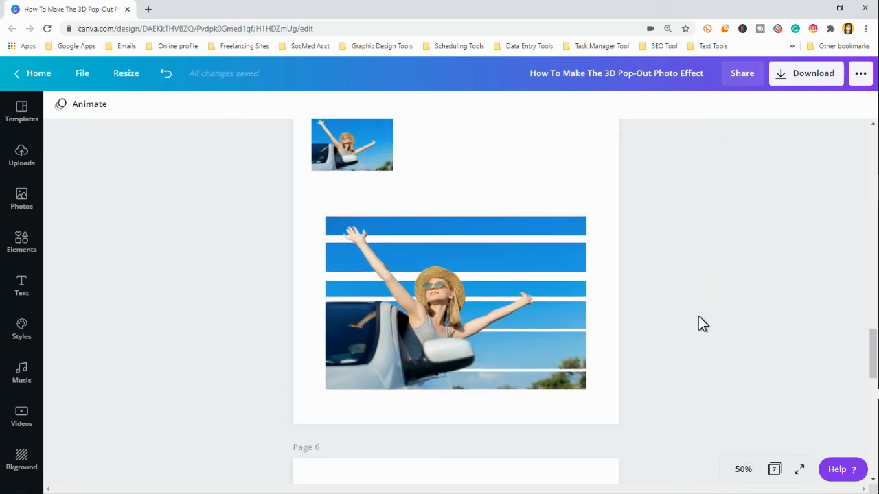
pyautogui.click(741, 471)
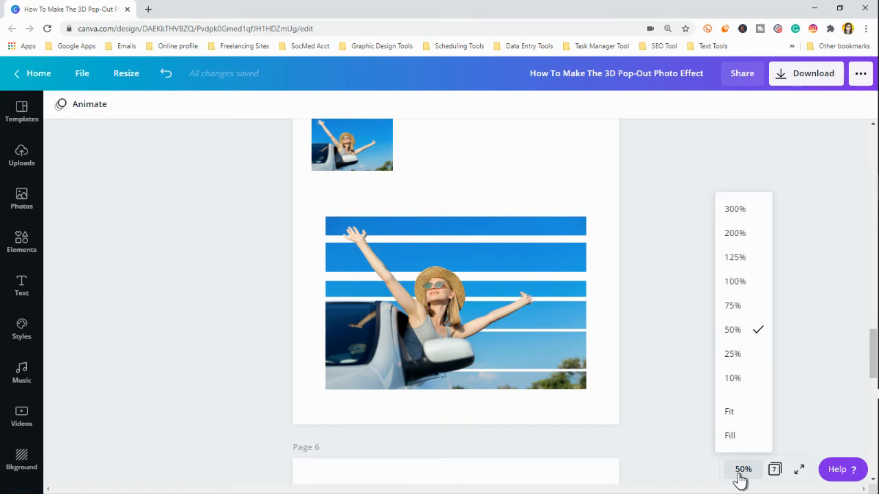
pyautogui.click(800, 471)
pyautogui.click(800, 418)
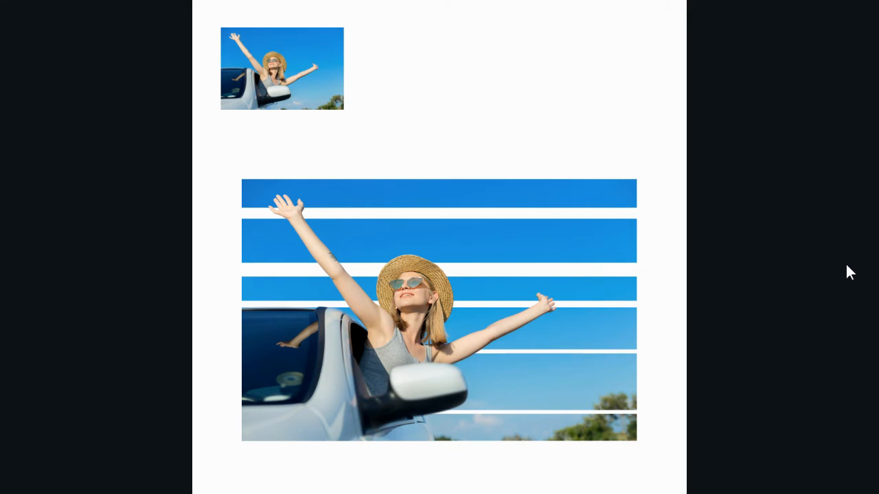
pyautogui.moveTo(847, 265)
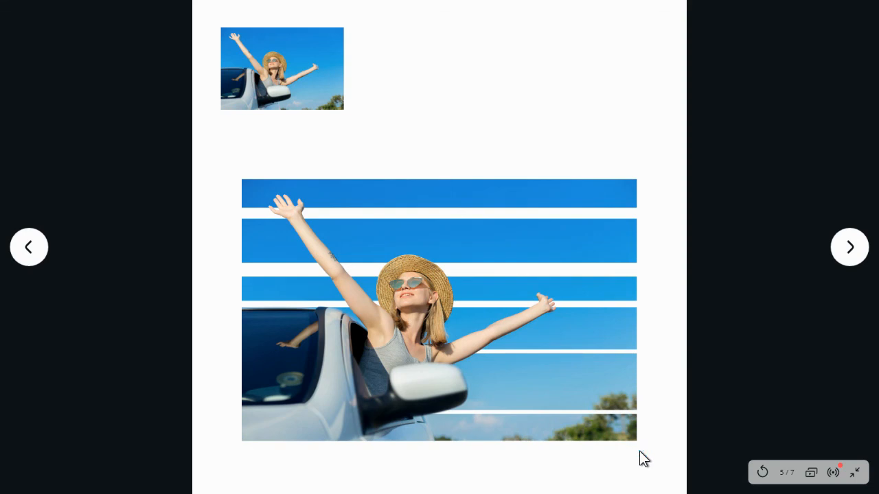
pyautogui.moveTo(596, 471)
pyautogui.mouseDown()
pyautogui.moveTo(318, 465)
pyautogui.moveTo(217, 453)
pyautogui.moveTo(424, 474)
pyautogui.moveTo(652, 456)
pyautogui.moveTo(269, 473)
pyautogui.moveTo(219, 453)
pyautogui.mouseUp()
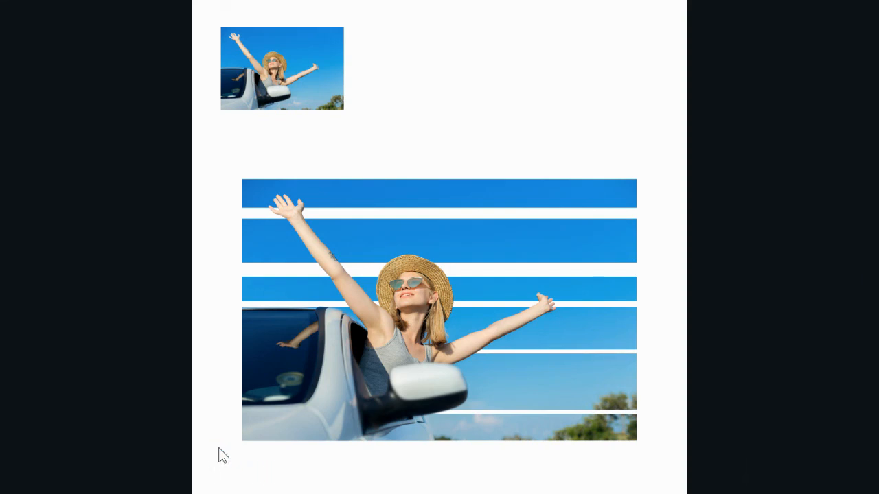
pyautogui.moveTo(265, 478); pyautogui.dragTo(661, 463)
pyautogui.moveTo(663, 465); pyautogui.dragTo(667, 347)
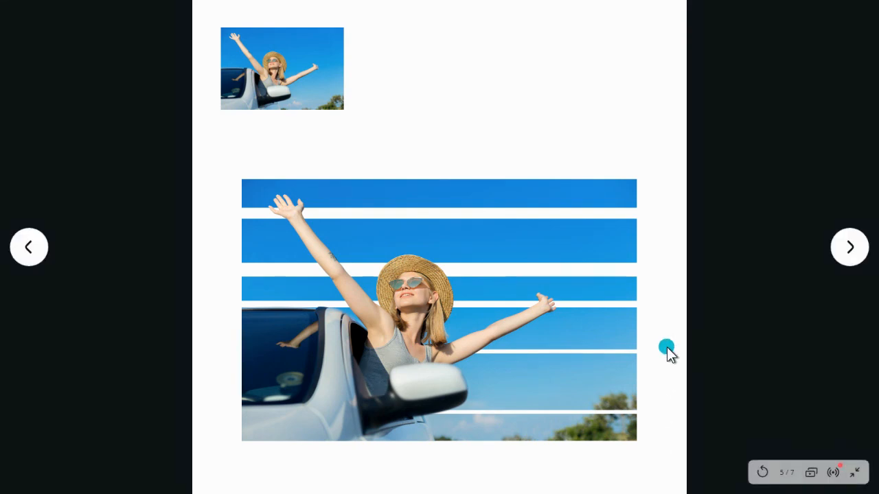
# Step: Review the earlier pop-out examples back to page 2, return to page 5 and exit the full-screen preview
pyautogui.click(24, 254)
pyautogui.click(24, 254)
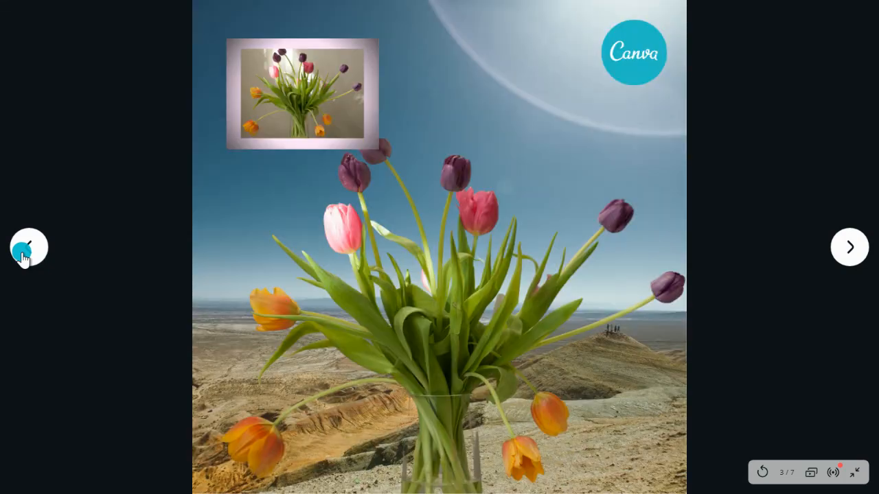
pyautogui.click(24, 254)
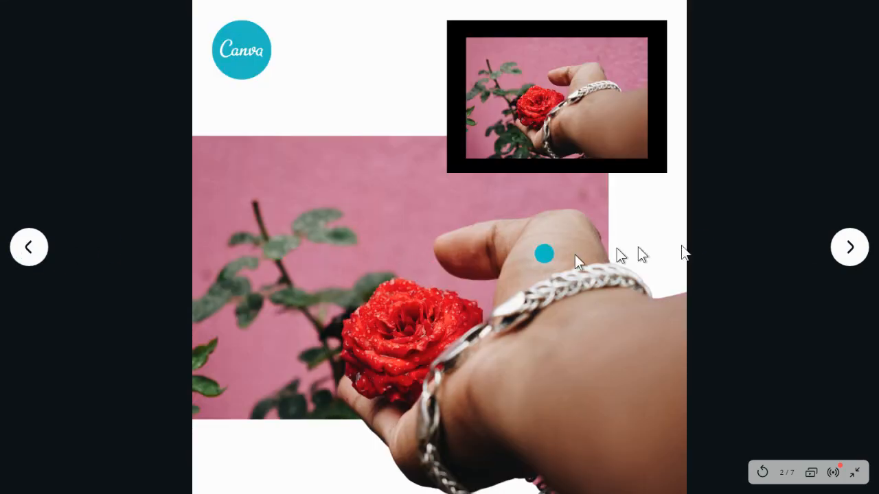
pyautogui.click(851, 249)
pyautogui.click(851, 250)
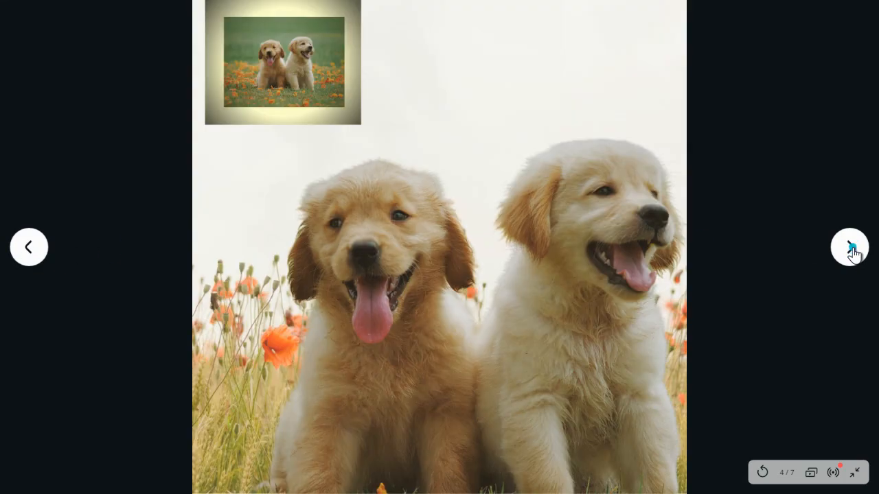
pyautogui.click(852, 250)
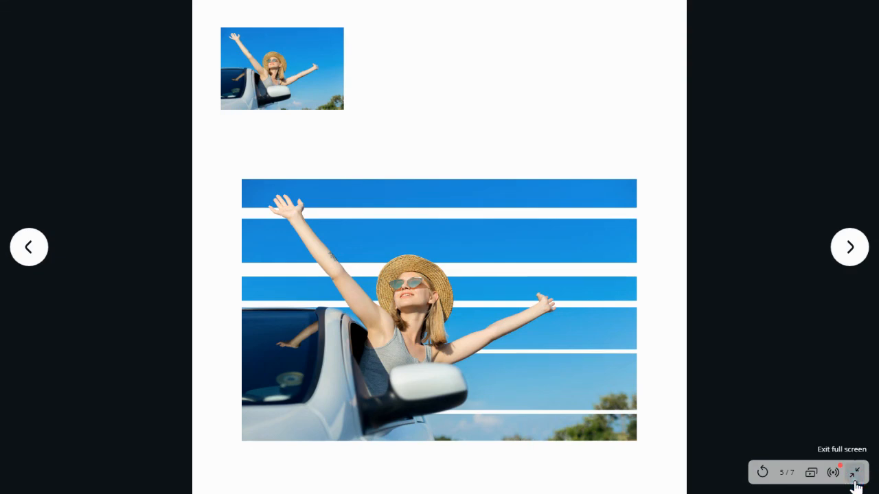
pyautogui.click(854, 473)
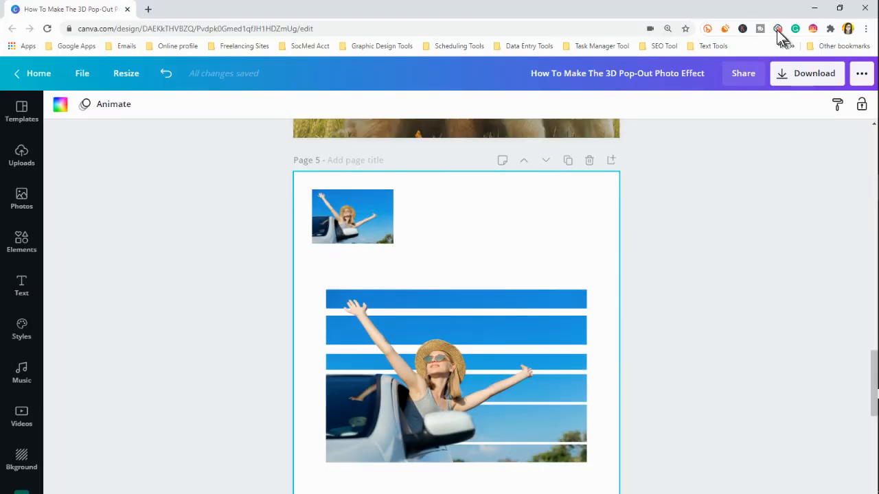